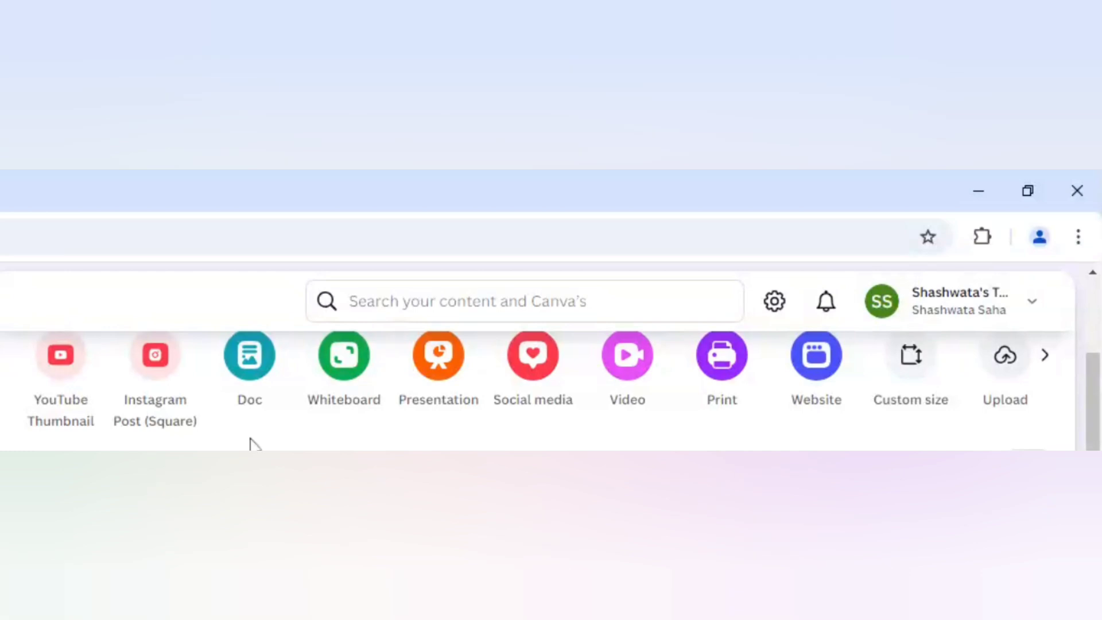
Create a new blank 1080 × 1080 square Instagram Post design.
left_click(150, 422)
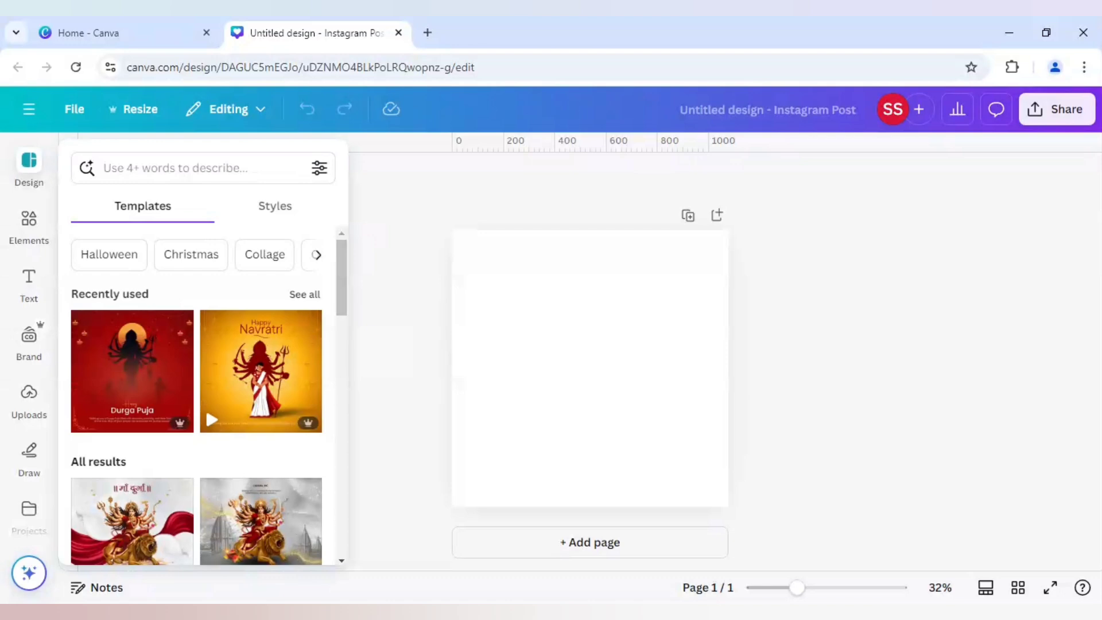
Search Elements photos for 'neon background' and add the pink neon ring photo to the page.
left_click(25, 224)
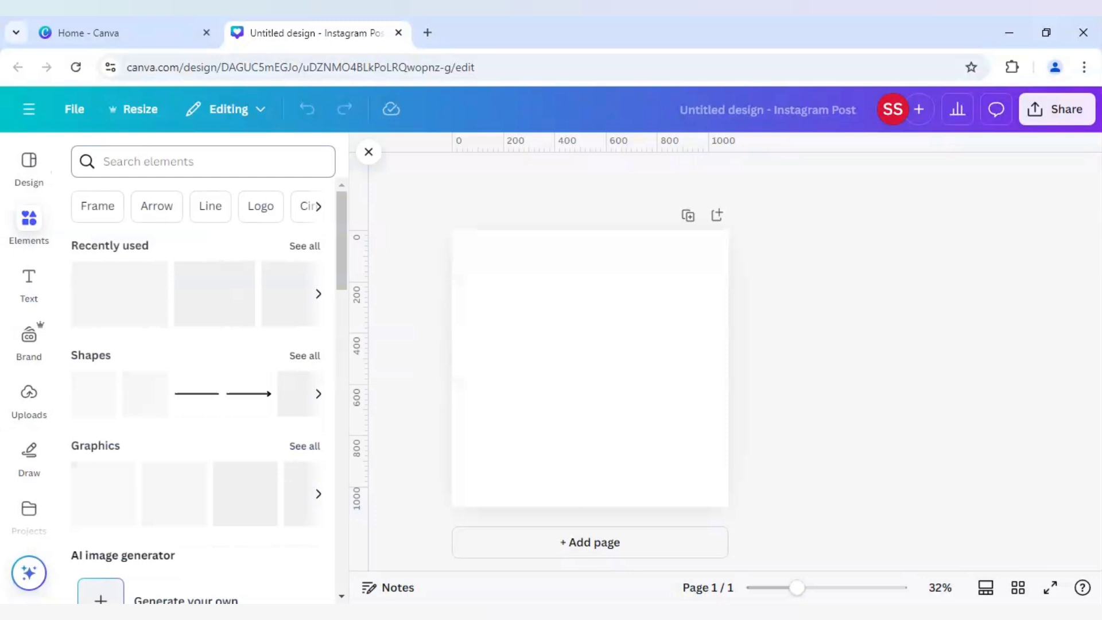
left_click(201, 161)
type("ne")
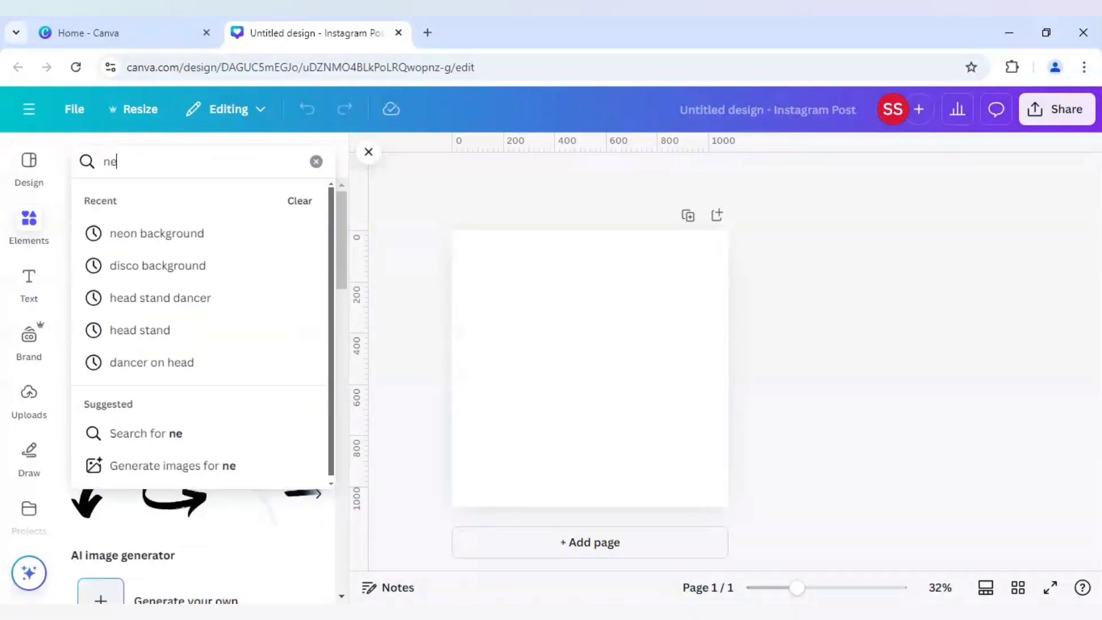
type("on background")
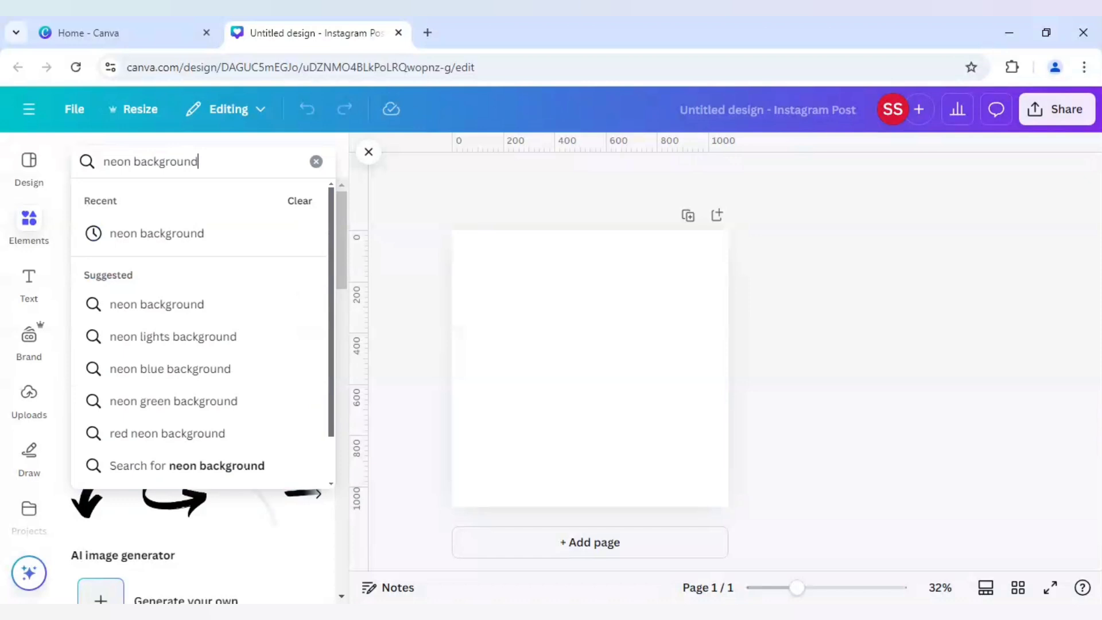
key("Return")
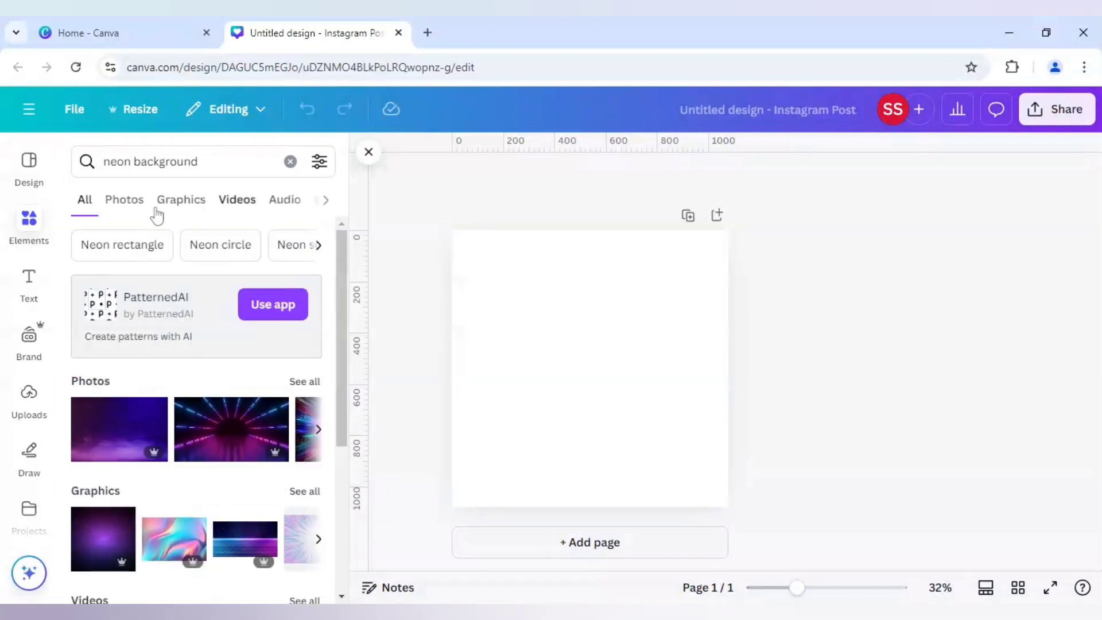
left_click(130, 209)
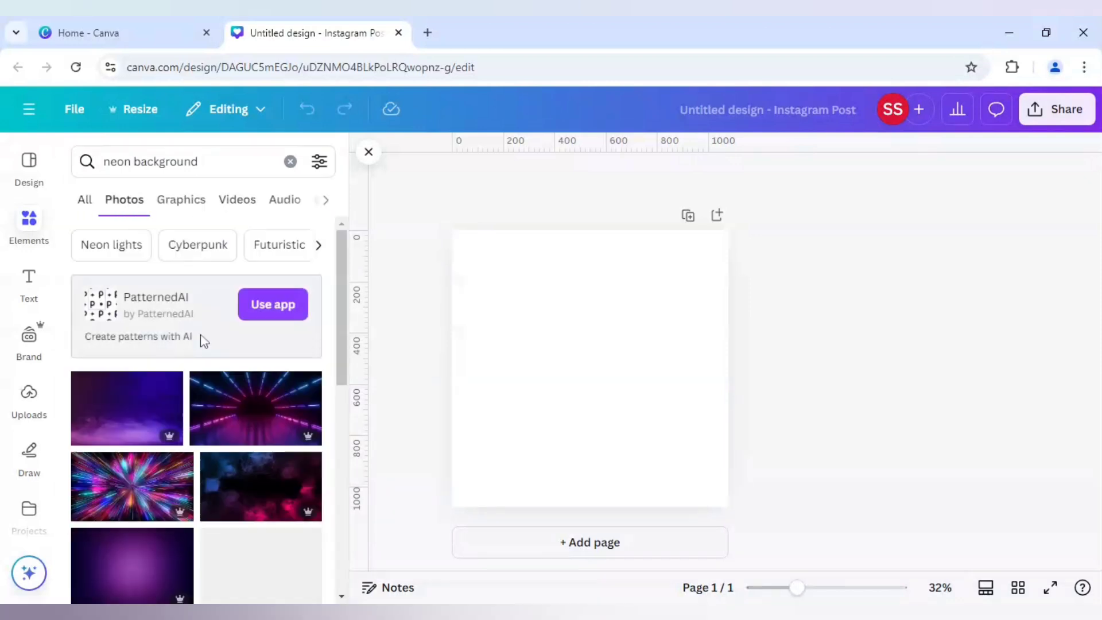
scroll(202, 342, "down", 5)
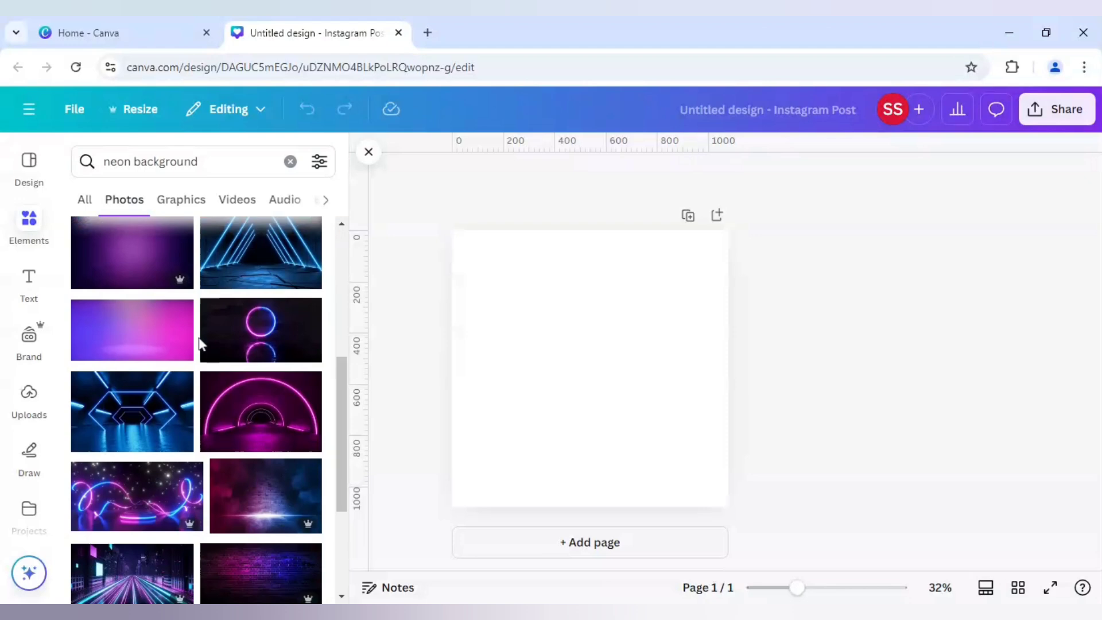
scroll(201, 344, "down", 5)
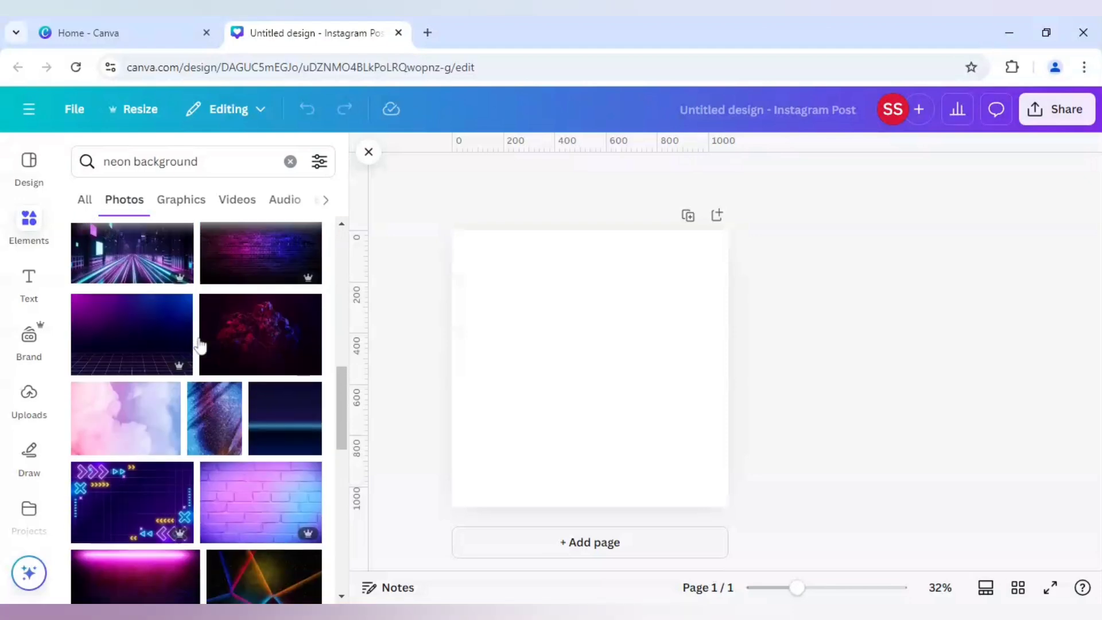
scroll(201, 344, "down", 5)
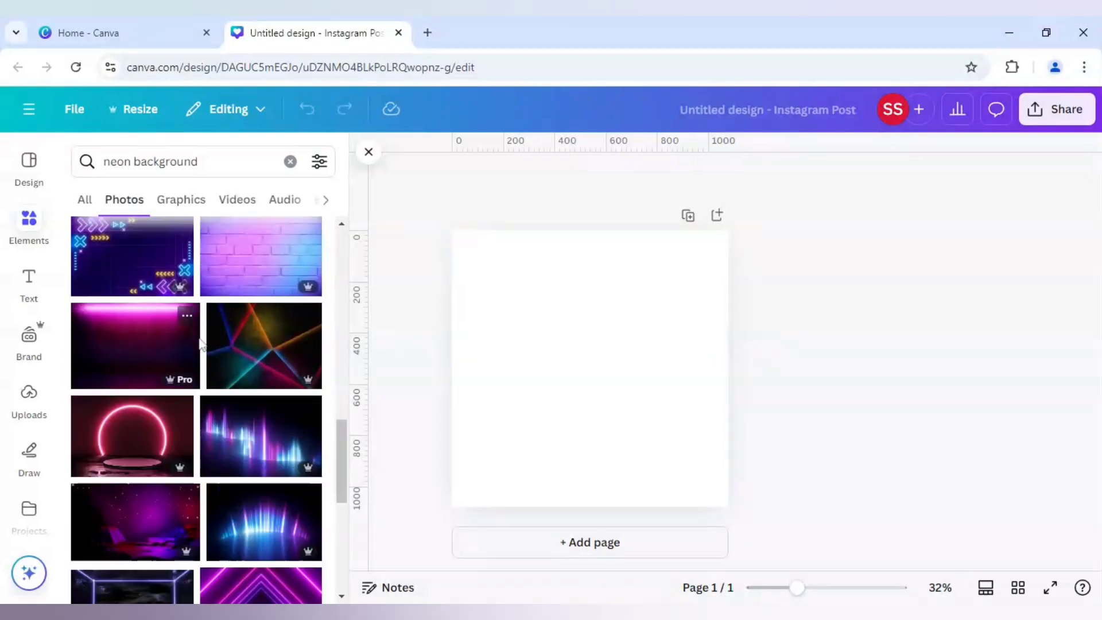
left_click(120, 444)
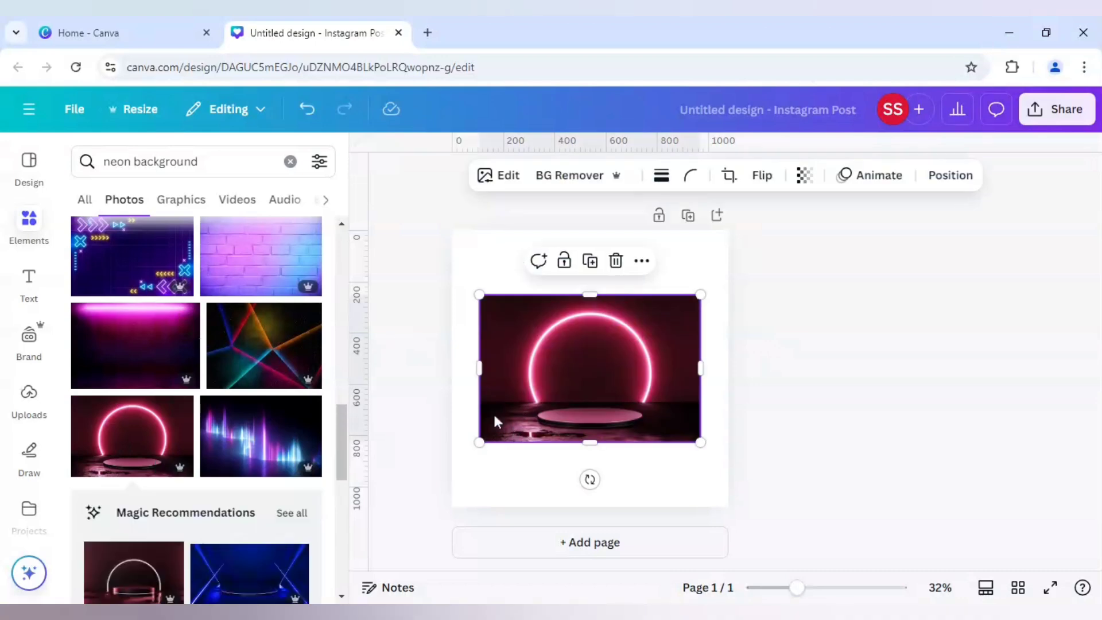
Set the neon ring photo as the page background, enlarged slightly and shifted right.
right_click(517, 400)
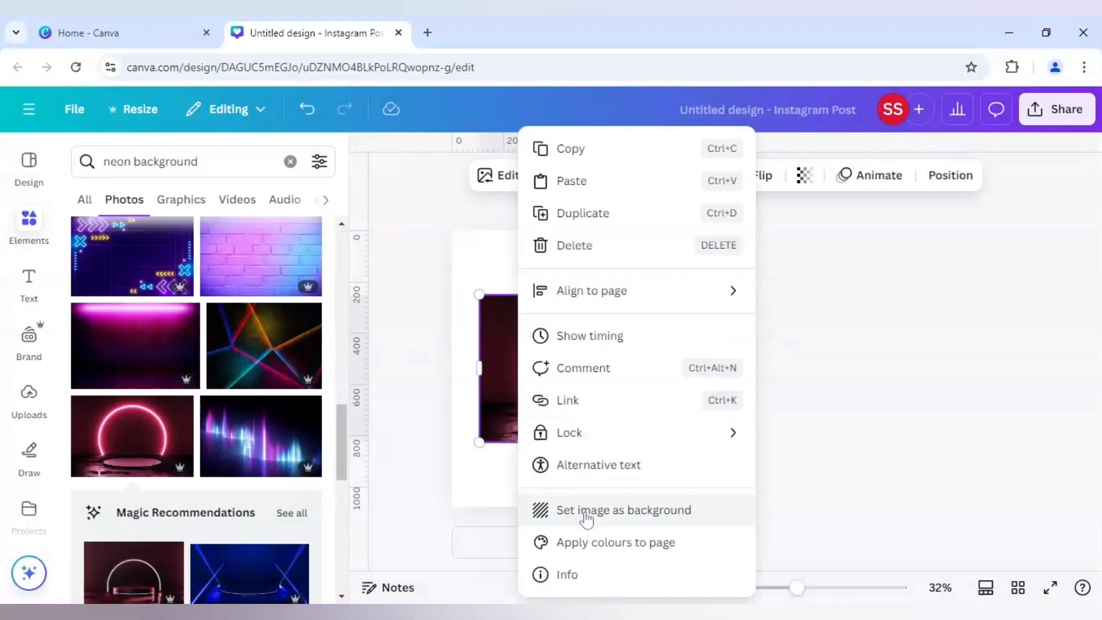
left_click(585, 519)
left_click(539, 423)
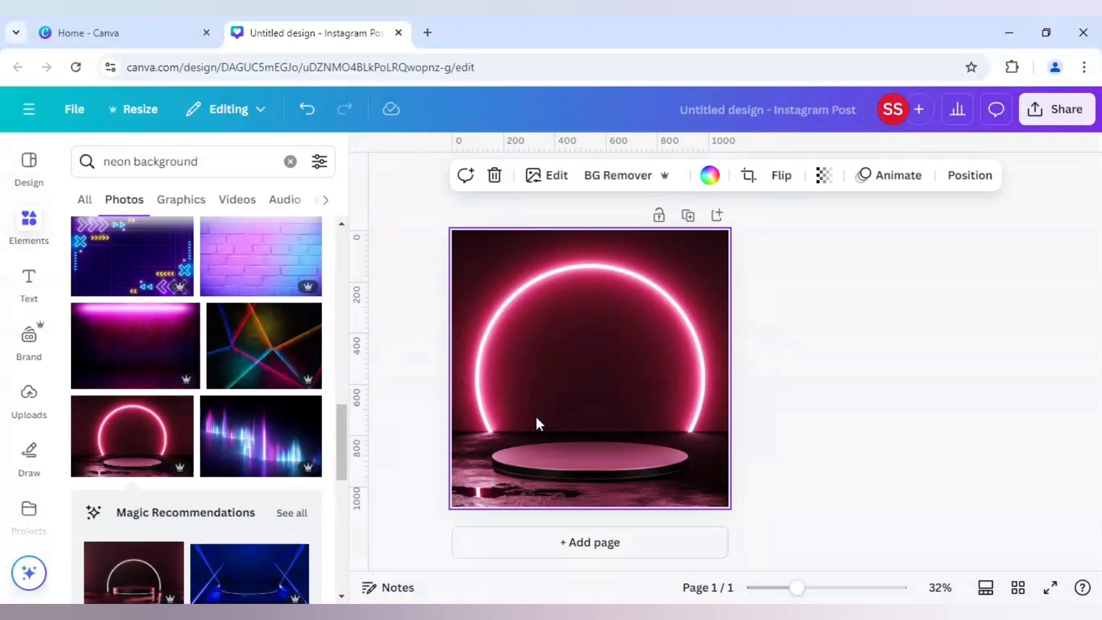
double_click(539, 424)
left_click_drag(346, 198, 330, 197)
left_click_drag(523, 317, 529, 316)
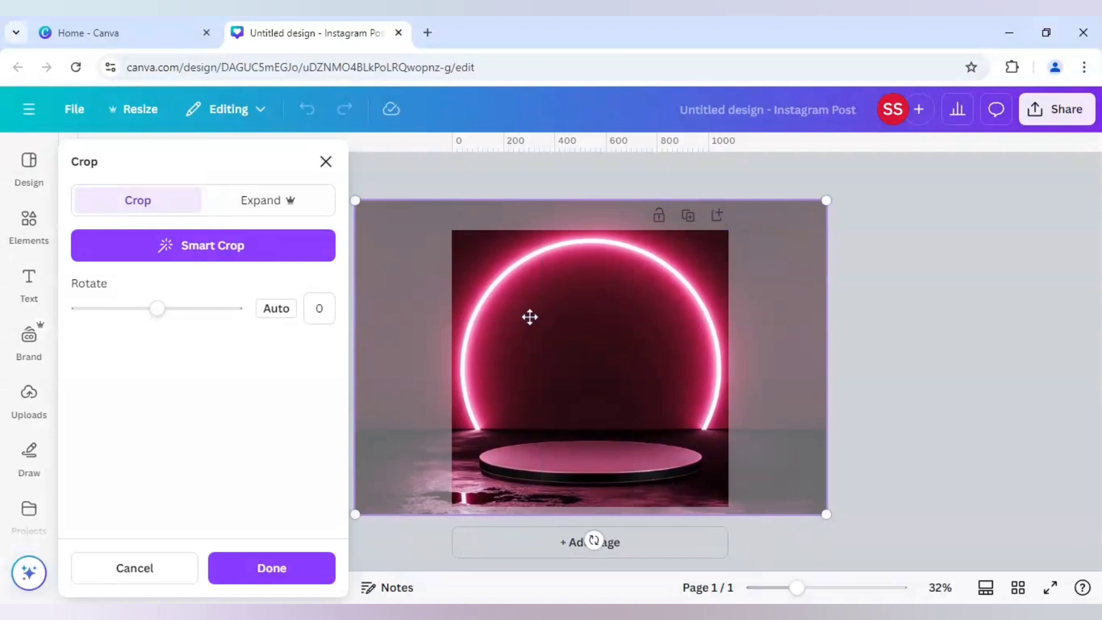
left_click(935, 348)
left_click(930, 344)
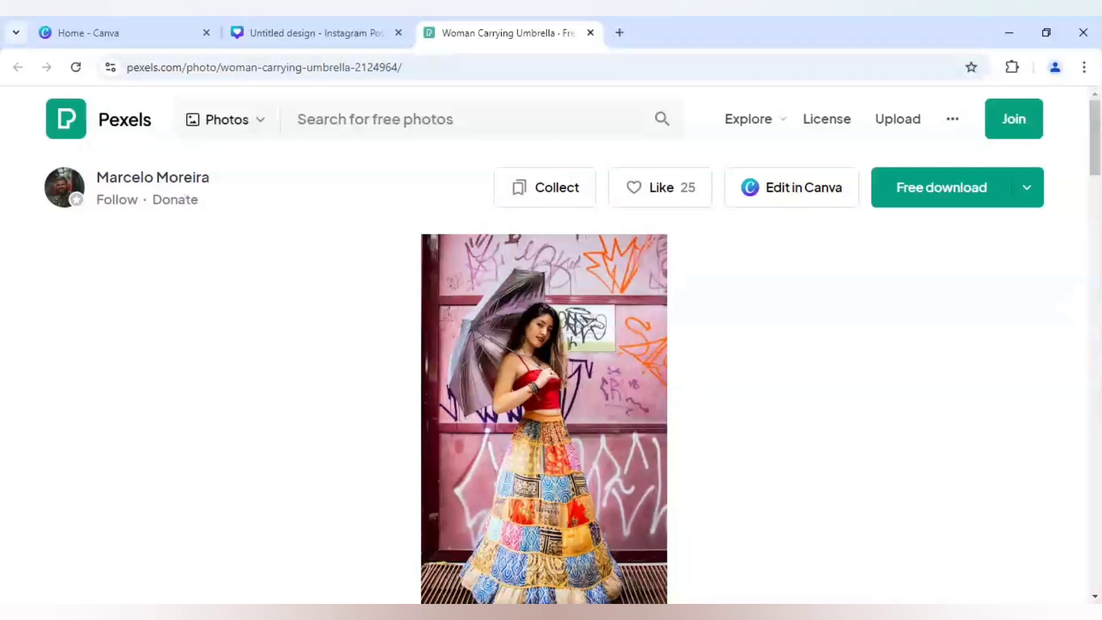
Switch from the Pexels tab back to the Untitled design tab in Canva.
left_click(303, 40)
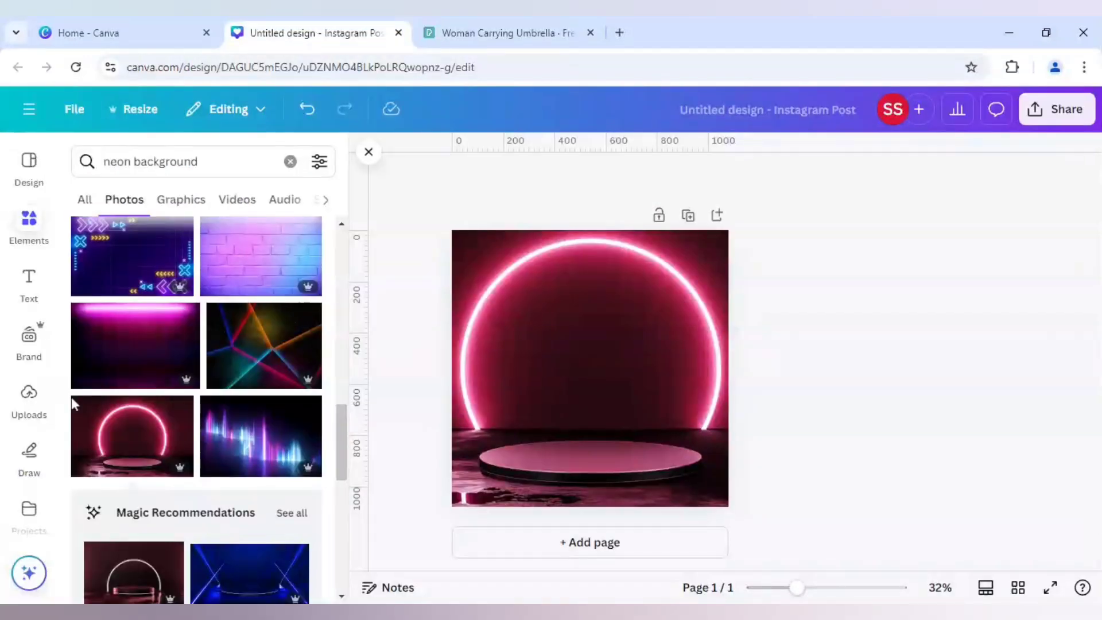
Check Uploads, then search Elements photos for 'laptop' and scroll through the results.
left_click(29, 396)
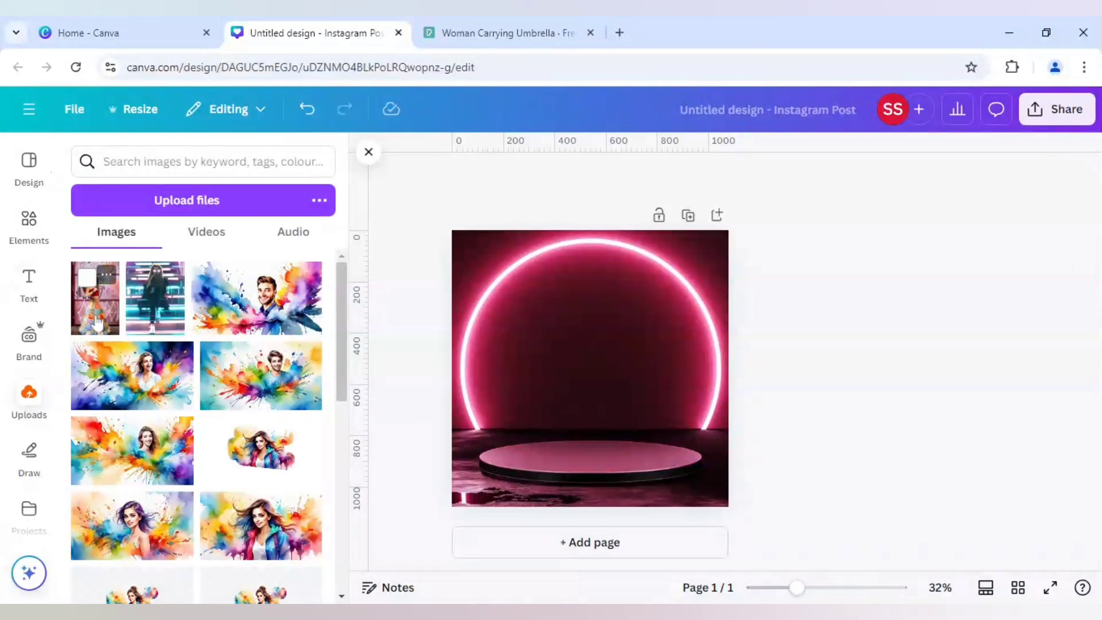
left_click(30, 219)
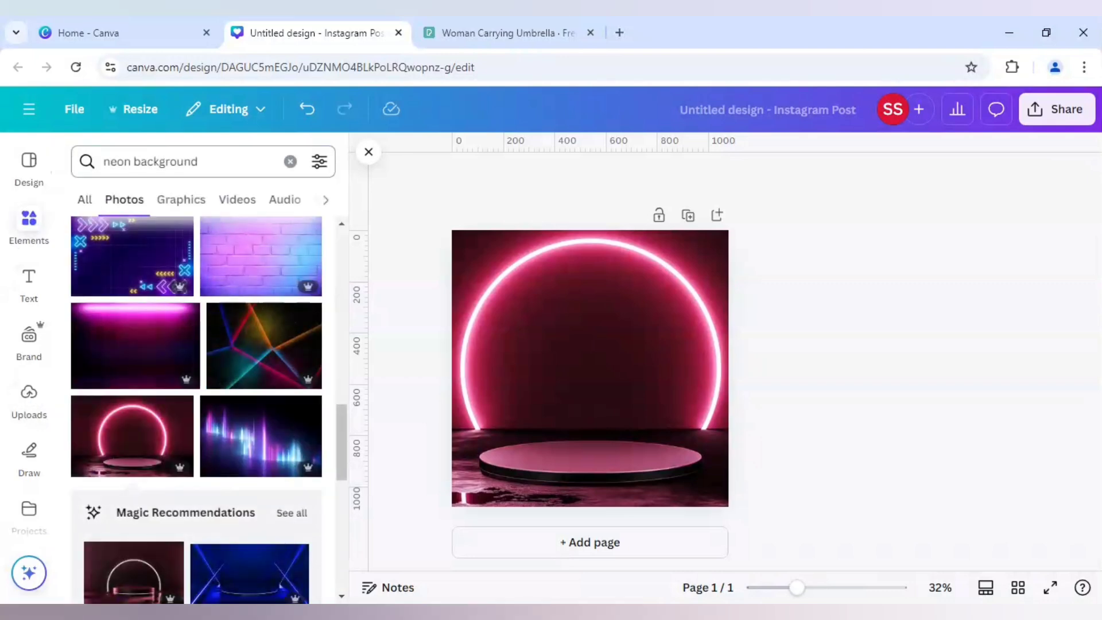
left_click(291, 161)
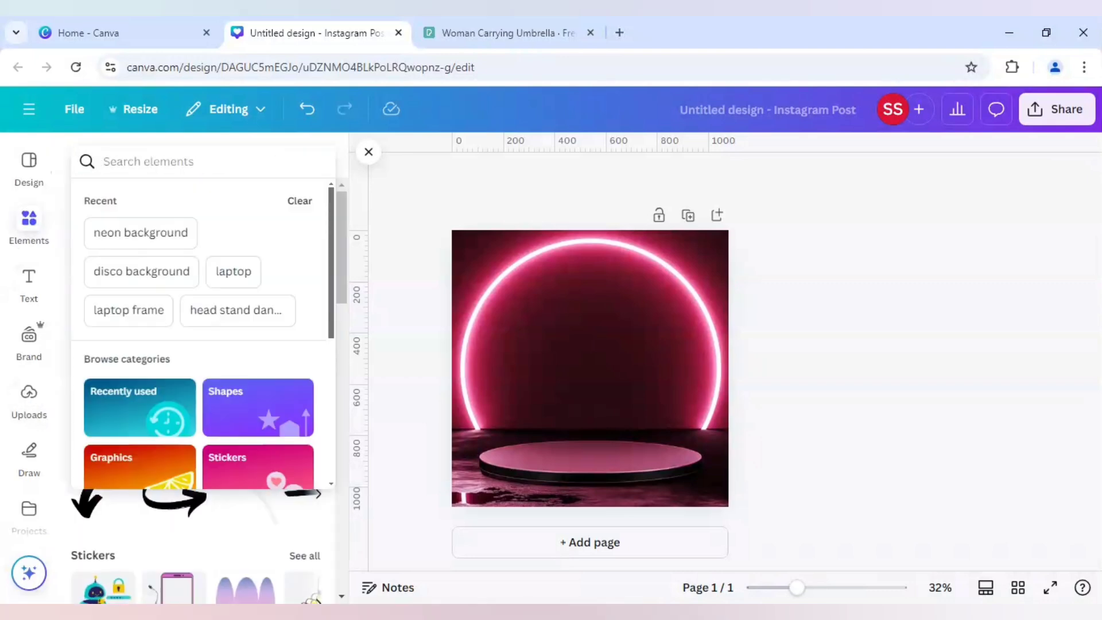
type("lapt")
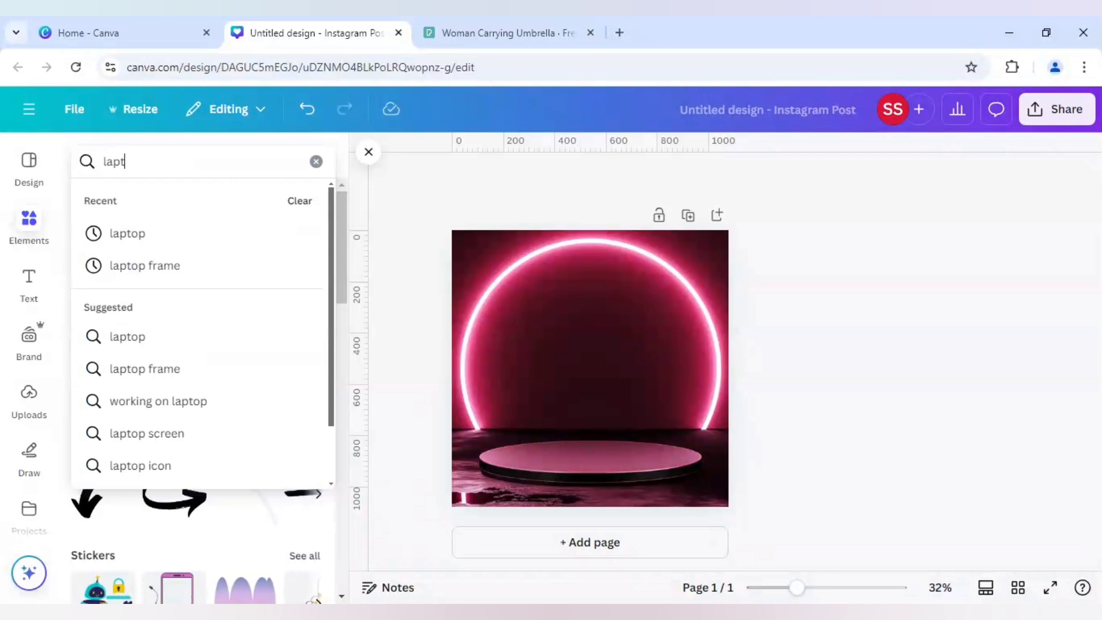
type("op")
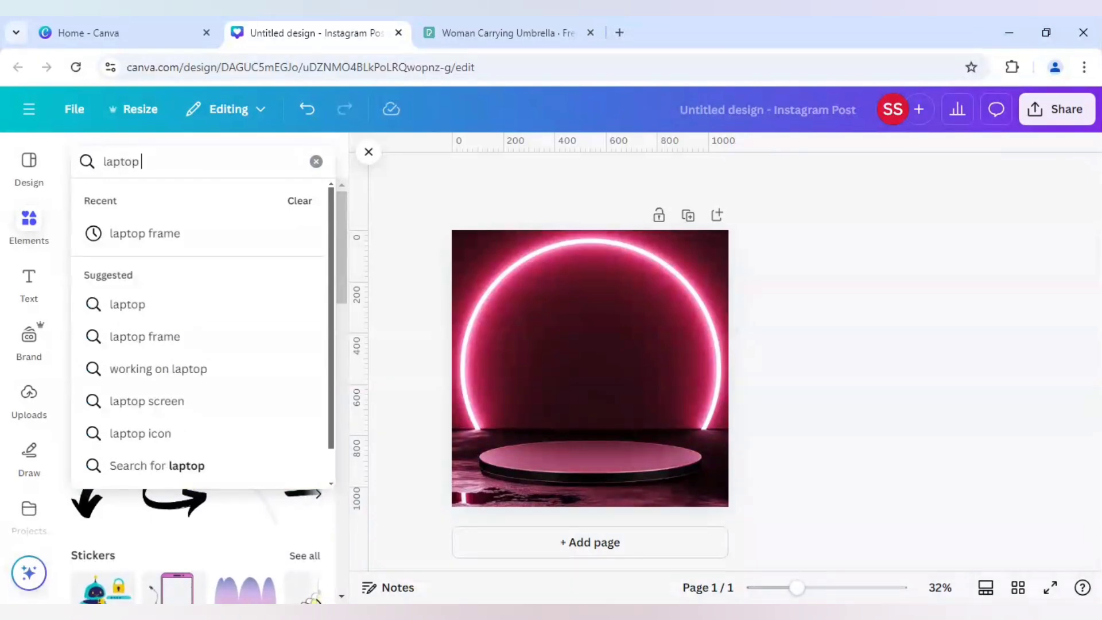
key("Return")
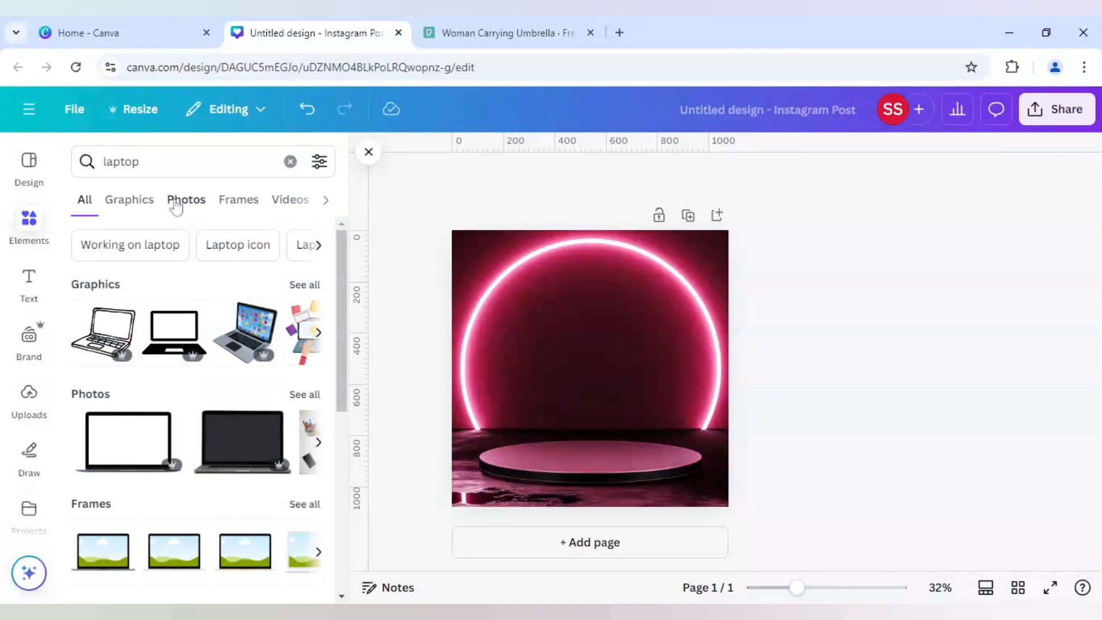
left_click(176, 202)
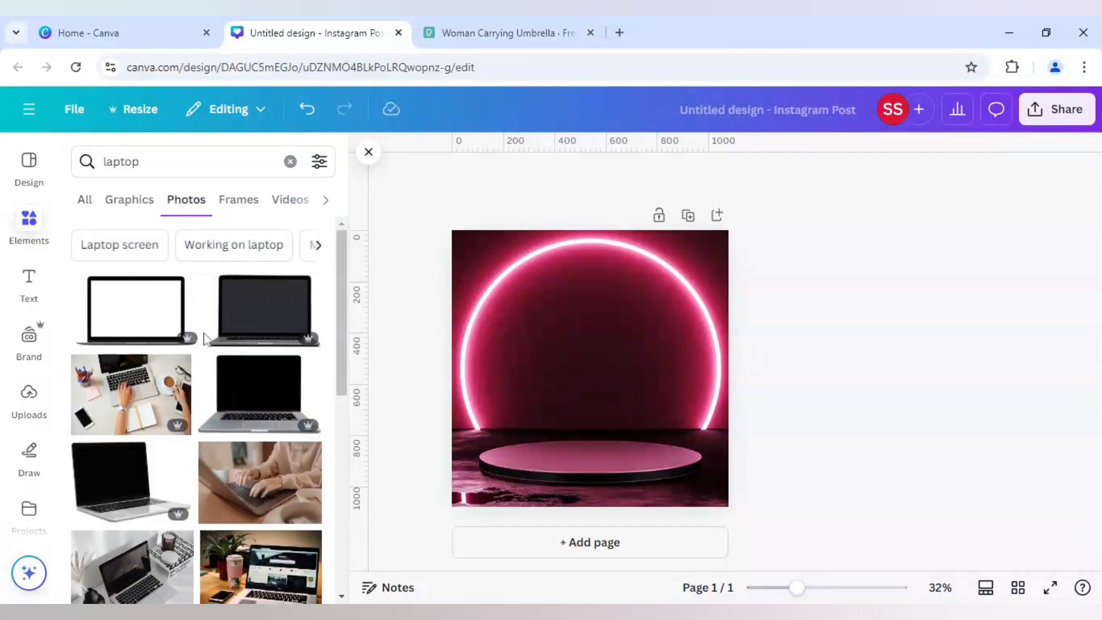
scroll(205, 338, "down", 5)
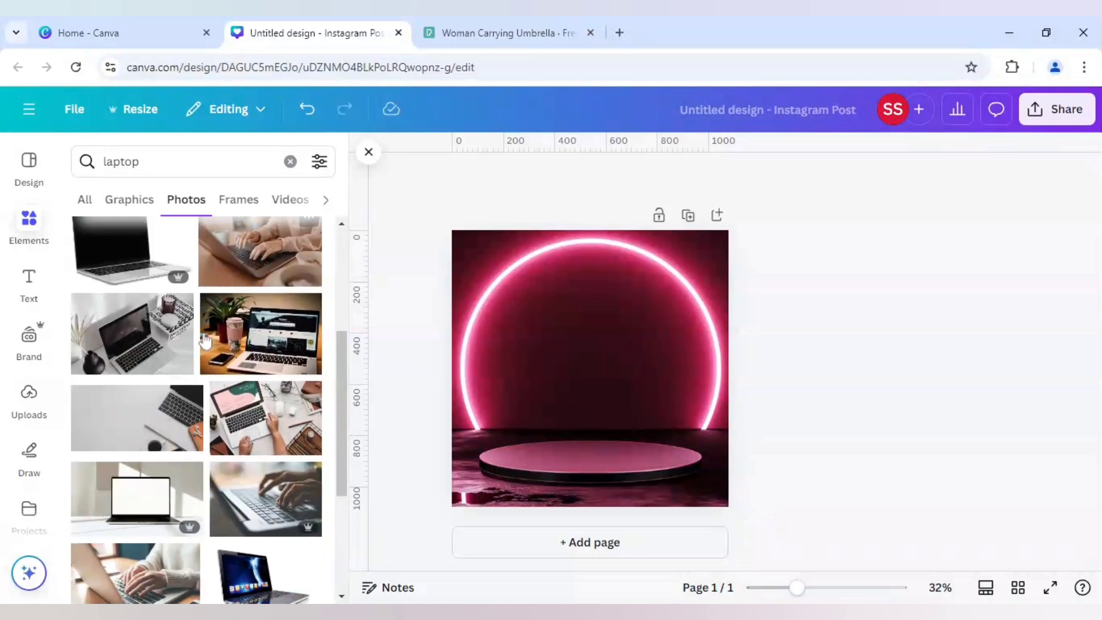
scroll(206, 339, "down", 5)
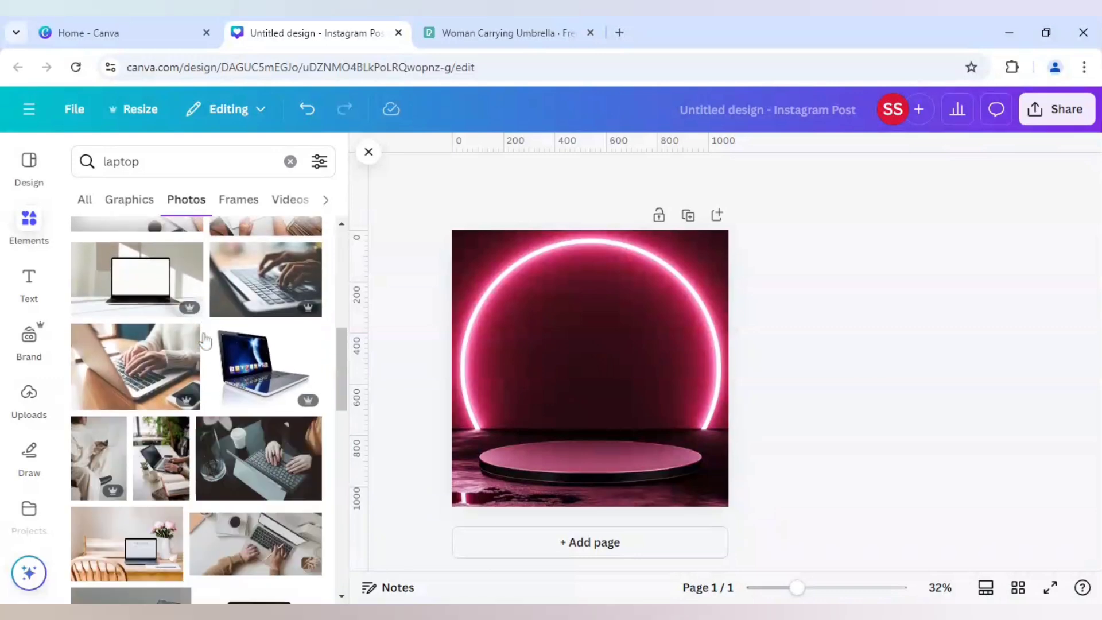
scroll(206, 341, "down", 10)
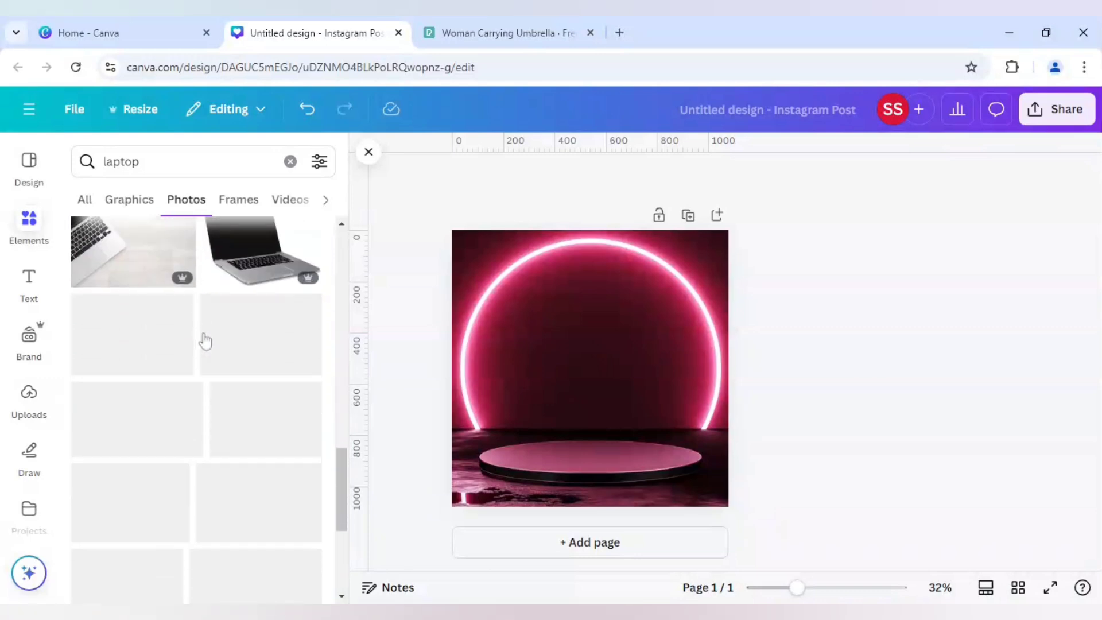
scroll(206, 340, "down", 3)
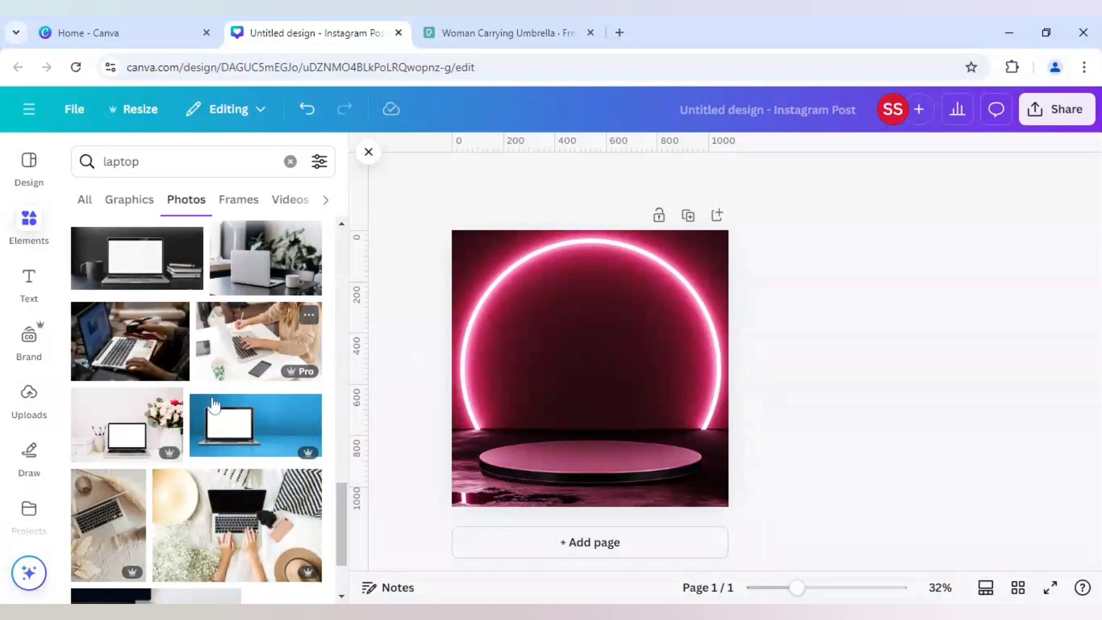
Add the laptop-on-blue-backdrop photo and remove its blue background.
left_click(248, 427)
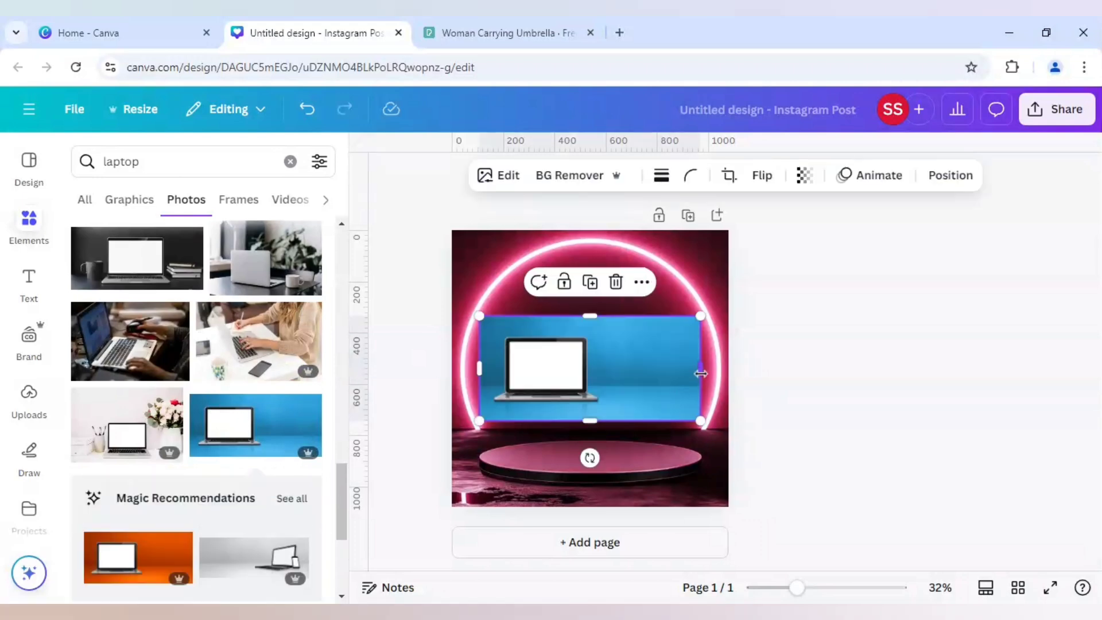
left_click_drag(701, 369, 608, 377)
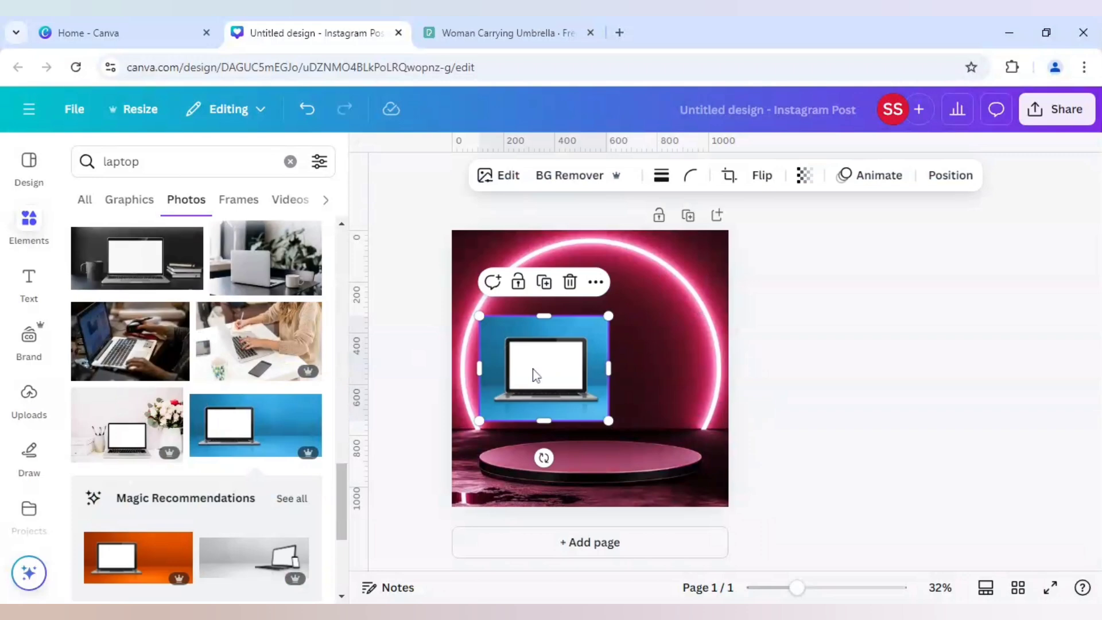
left_click_drag(521, 367, 561, 362)
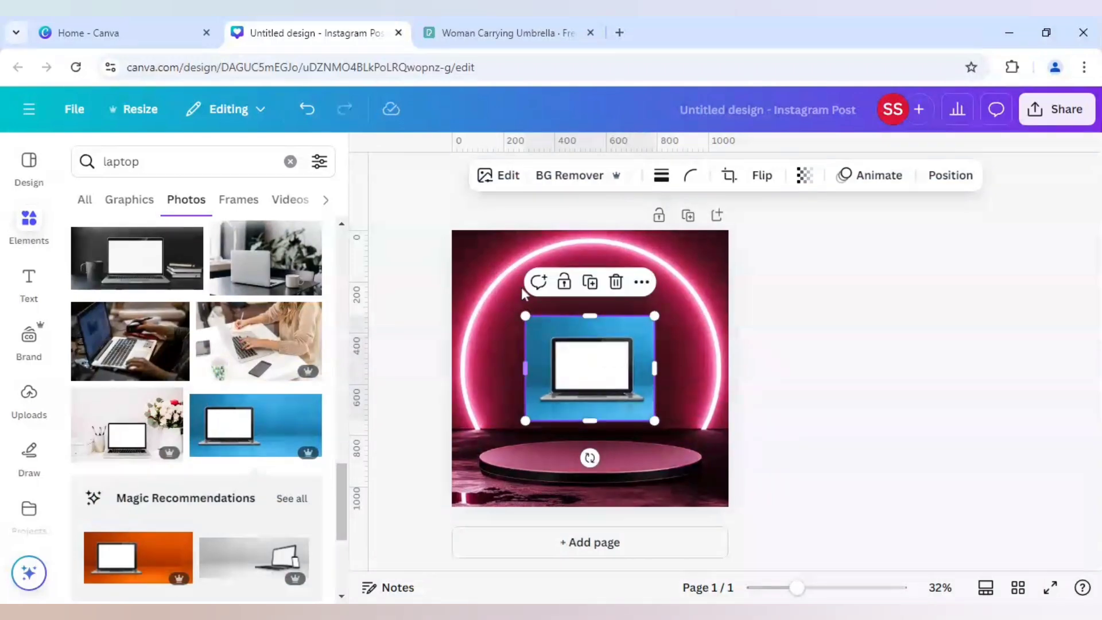
left_click(571, 176)
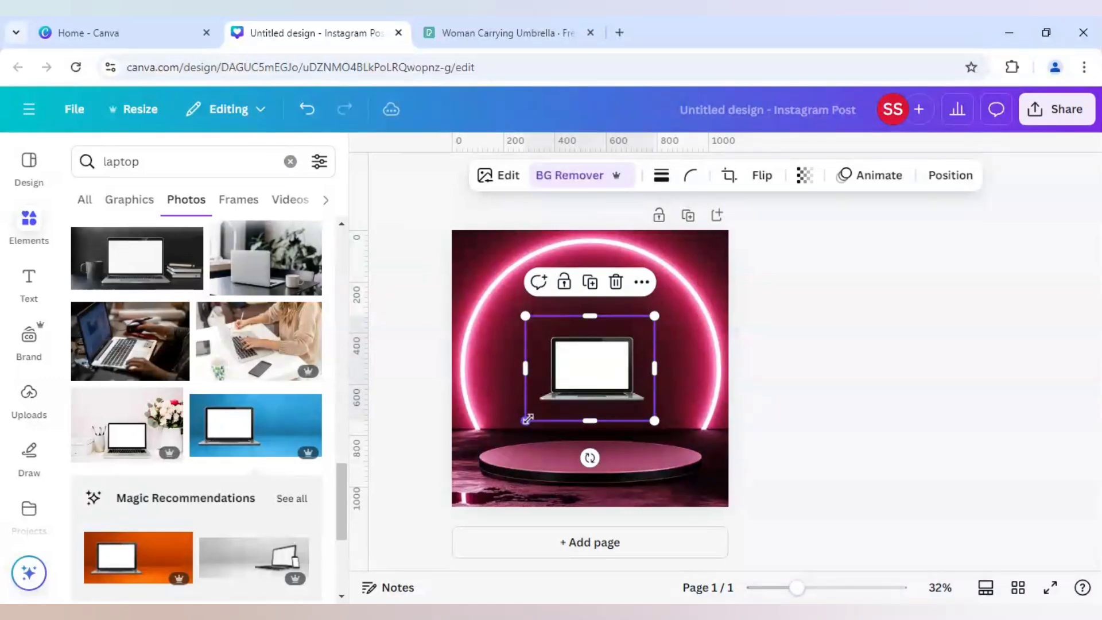
Enlarge the laptop and centre it on the pink podium inside the neon arc.
left_click_drag(526, 419, 395, 526)
left_click_drag(489, 457, 552, 420)
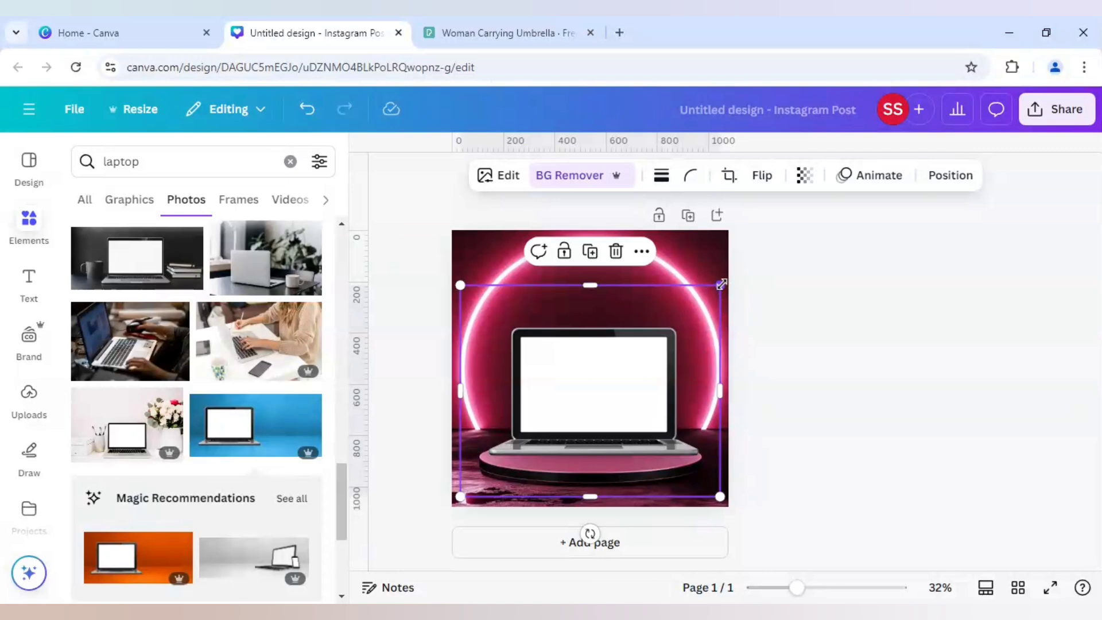
left_click_drag(721, 284, 715, 289)
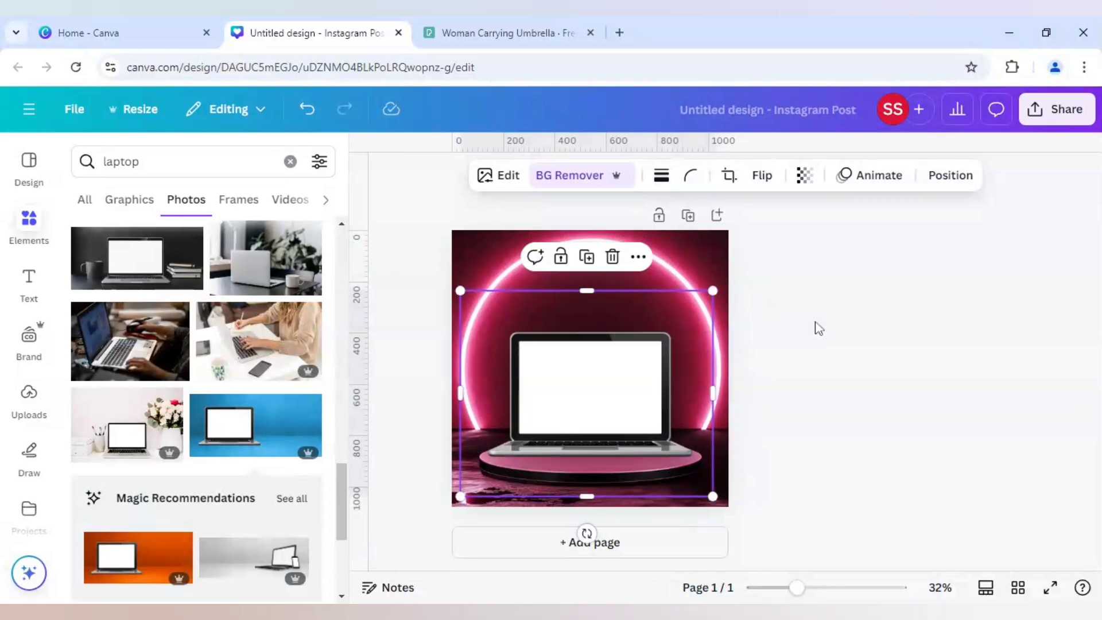
left_click_drag(629, 382, 632, 383)
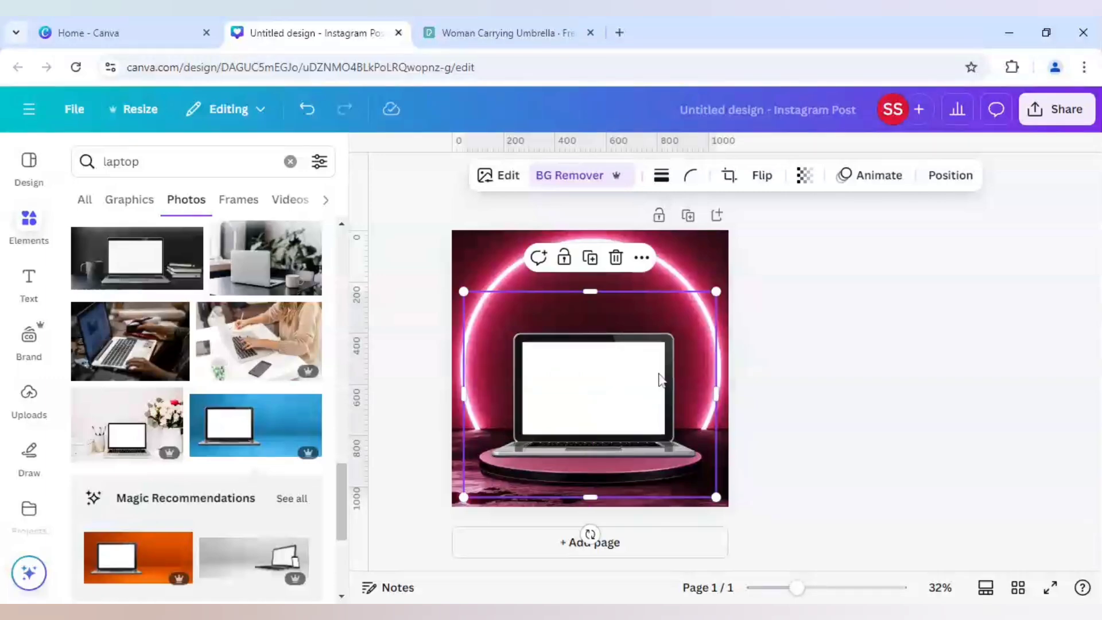
left_click(610, 398)
left_click_drag(610, 395, 608, 395)
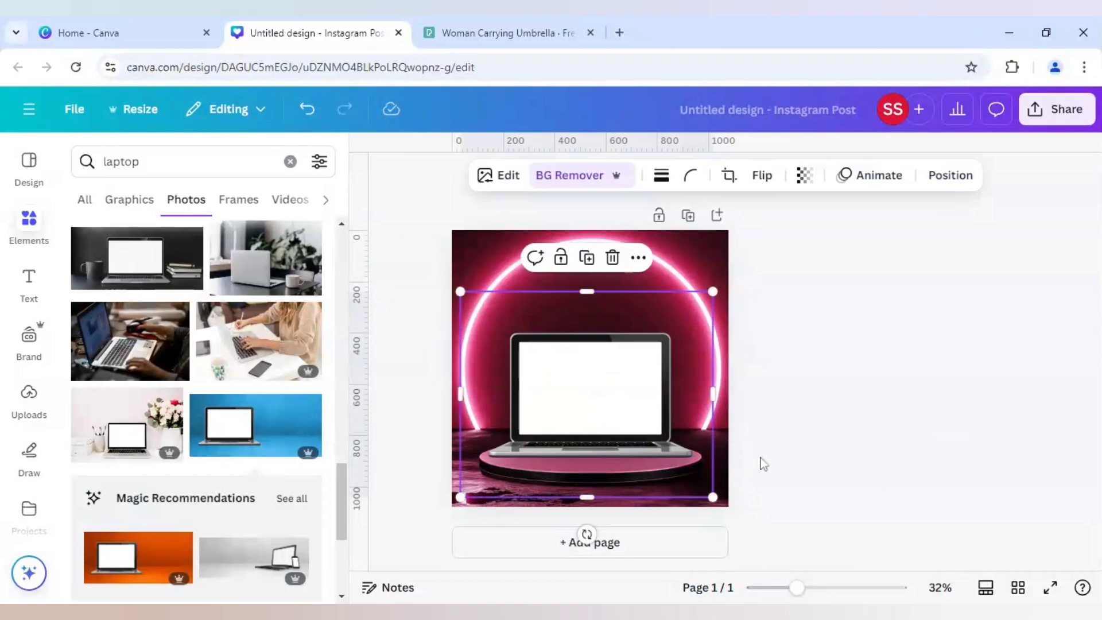
Duplicate the laptop photo and align the copy over the original.
left_click(825, 408)
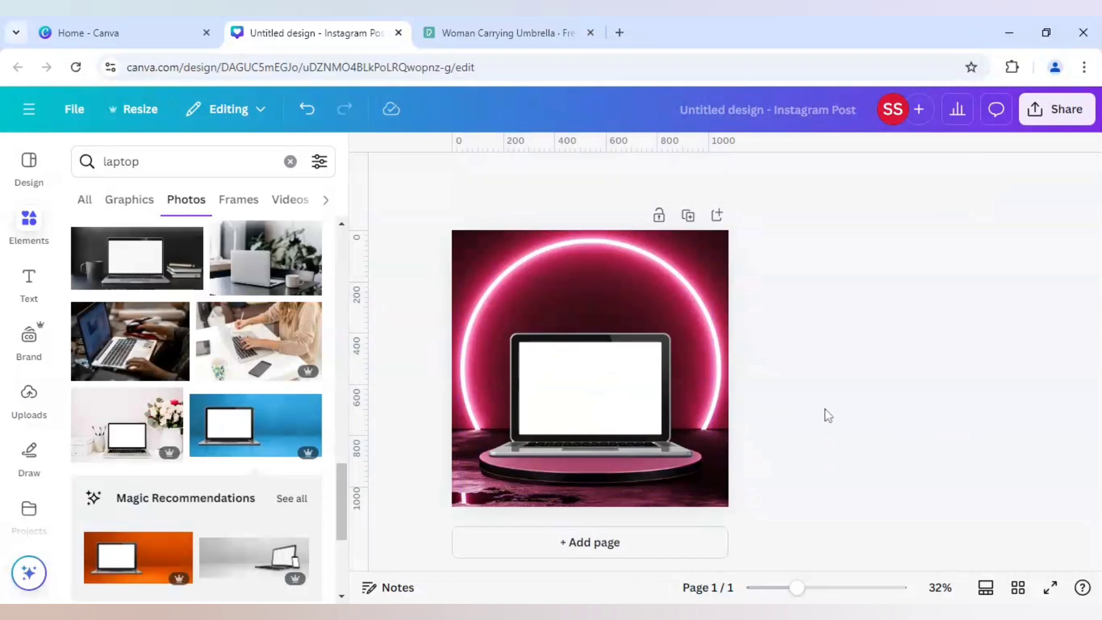
left_click(638, 409)
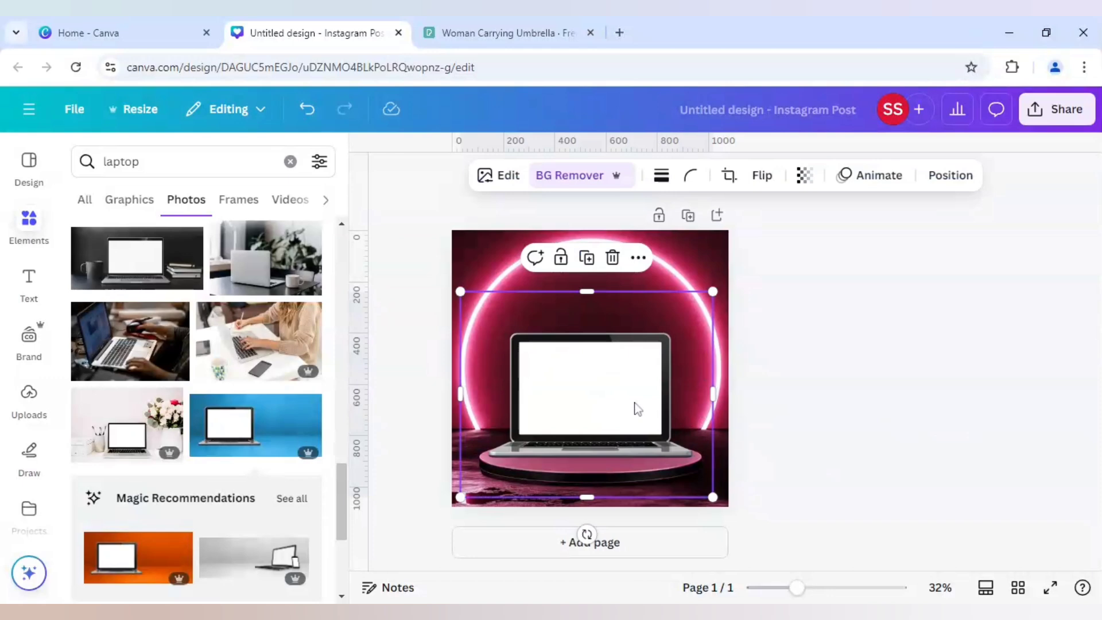
left_click(587, 257)
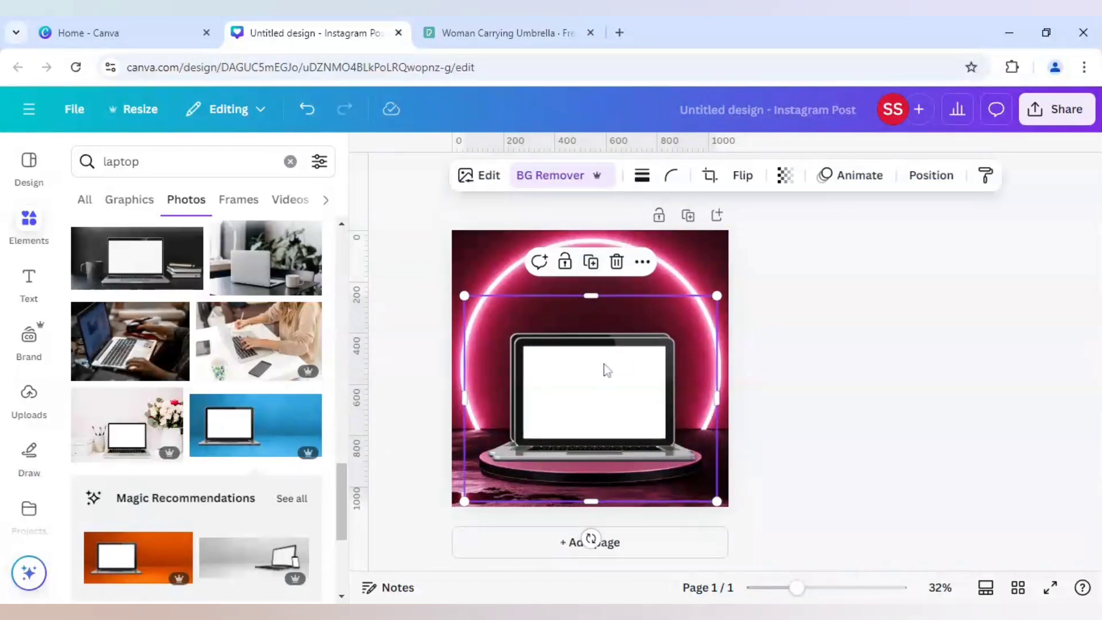
left_click_drag(618, 368, 612, 370)
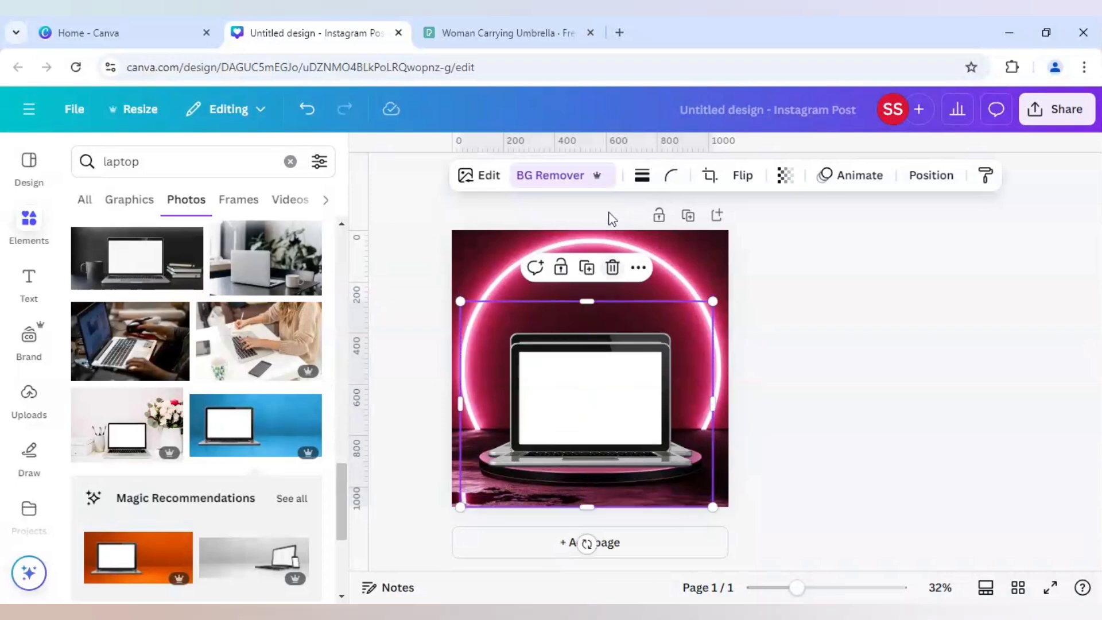
Apply a custom Duotone with black highlights and black shadows to the copy.
left_click(482, 175)
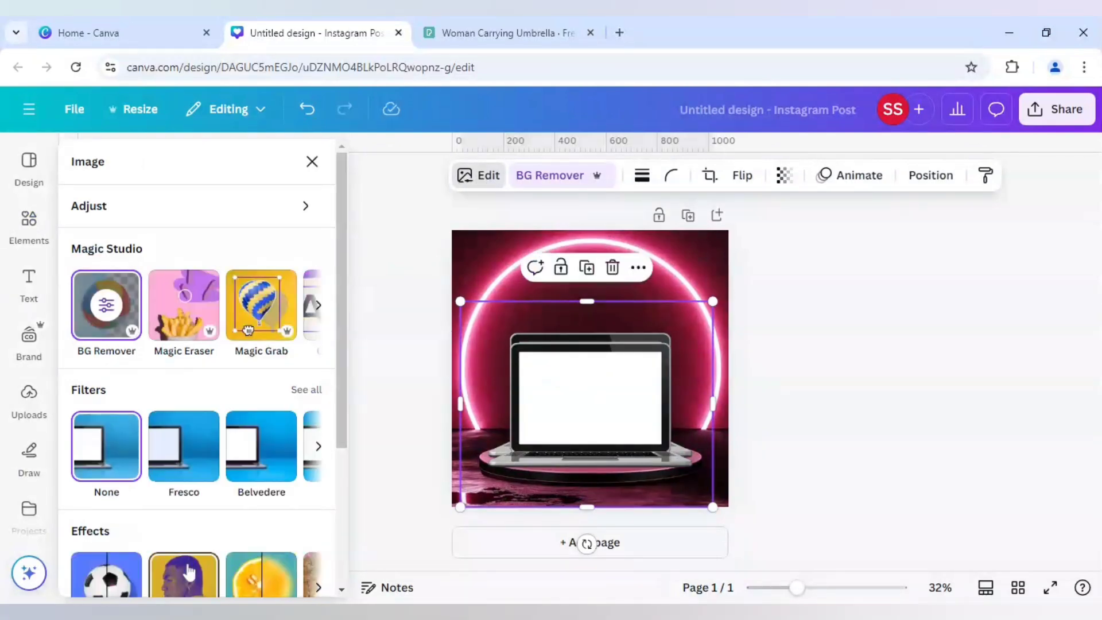
left_click(188, 560)
left_click(112, 356)
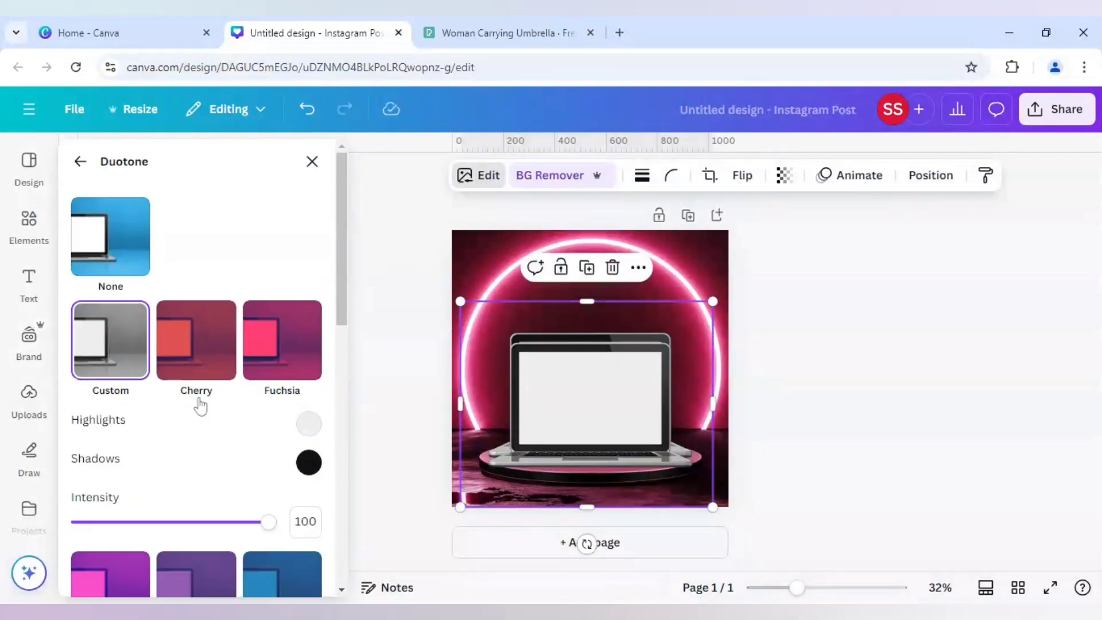
left_click(308, 423)
left_click_drag(327, 278, 313, 374)
left_click(306, 464)
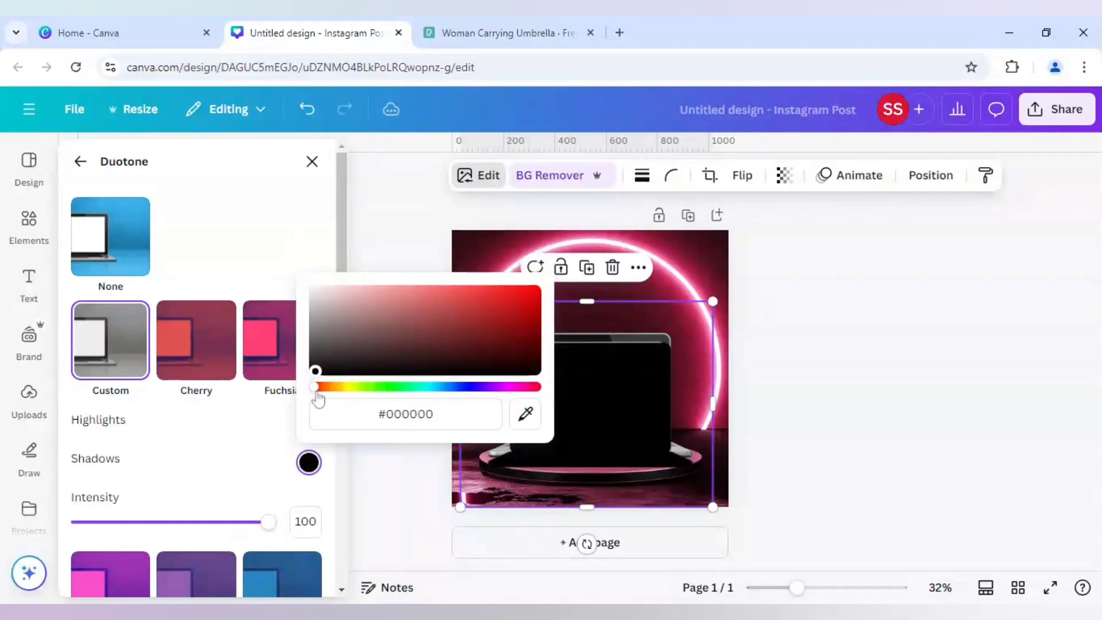
left_click(270, 457)
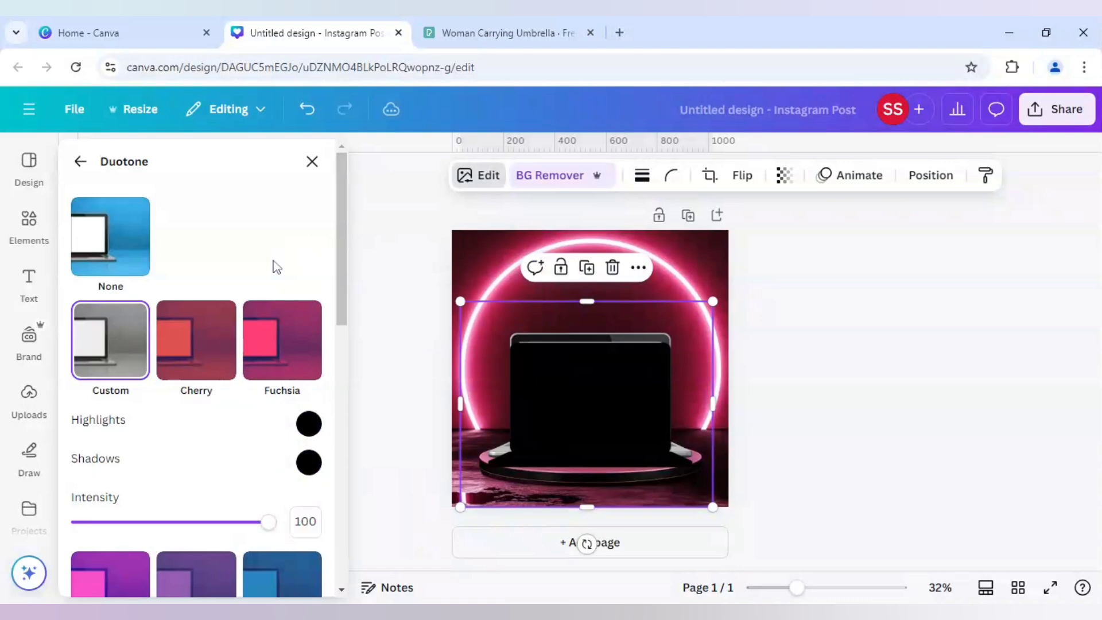
left_click(80, 161)
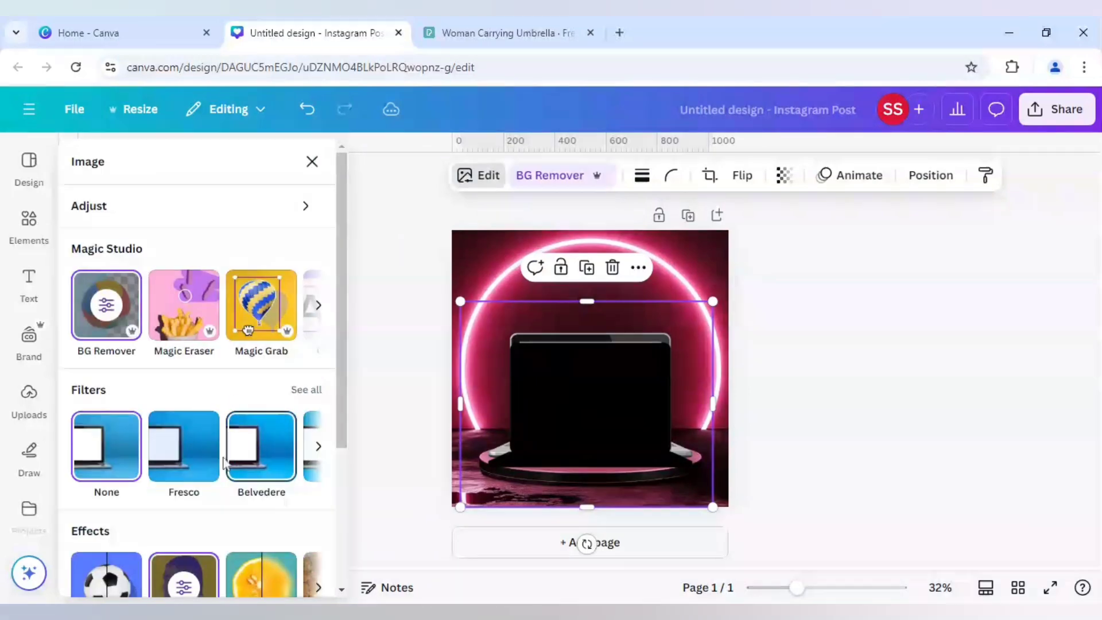
Blur the whole copy at intensity 55.
scroll(256, 500, "down", 1)
left_click(257, 499)
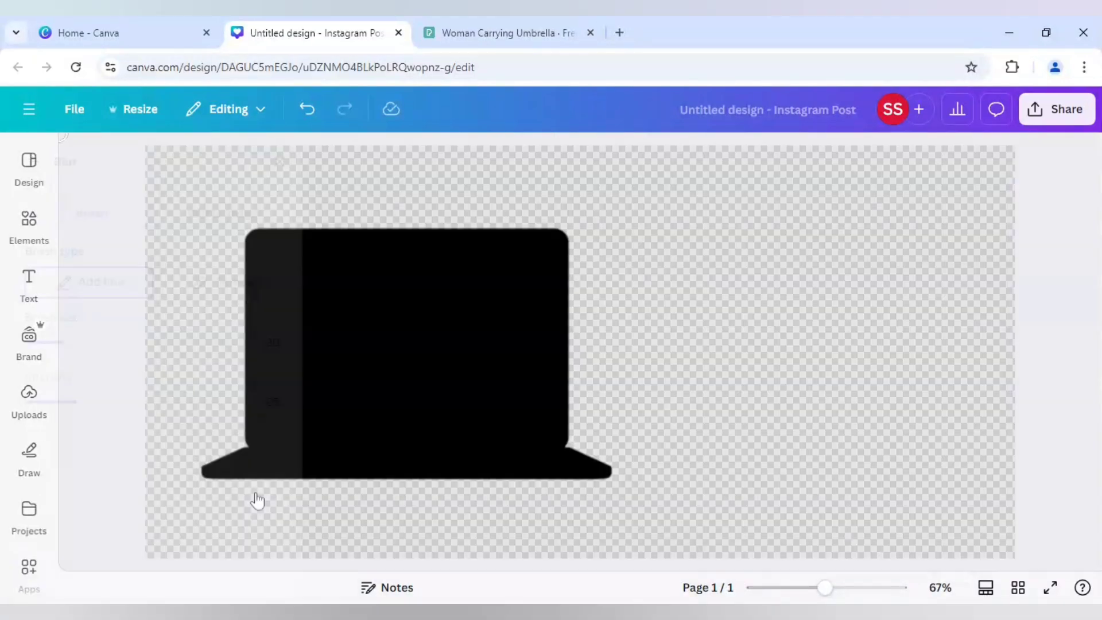
left_click(275, 232)
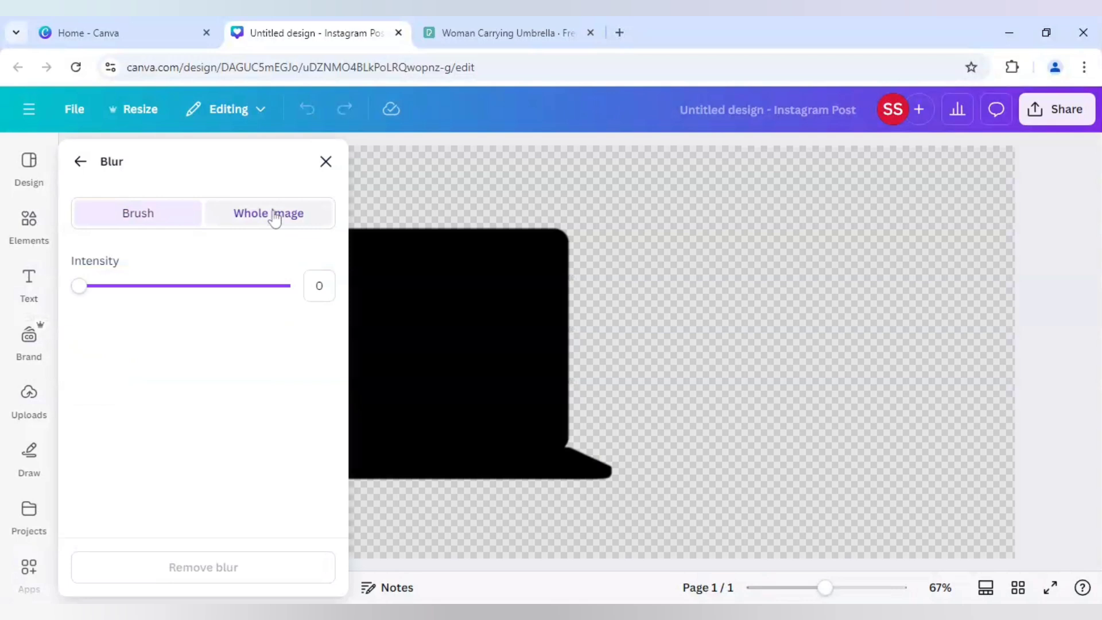
key("Tab")
key("Tab")
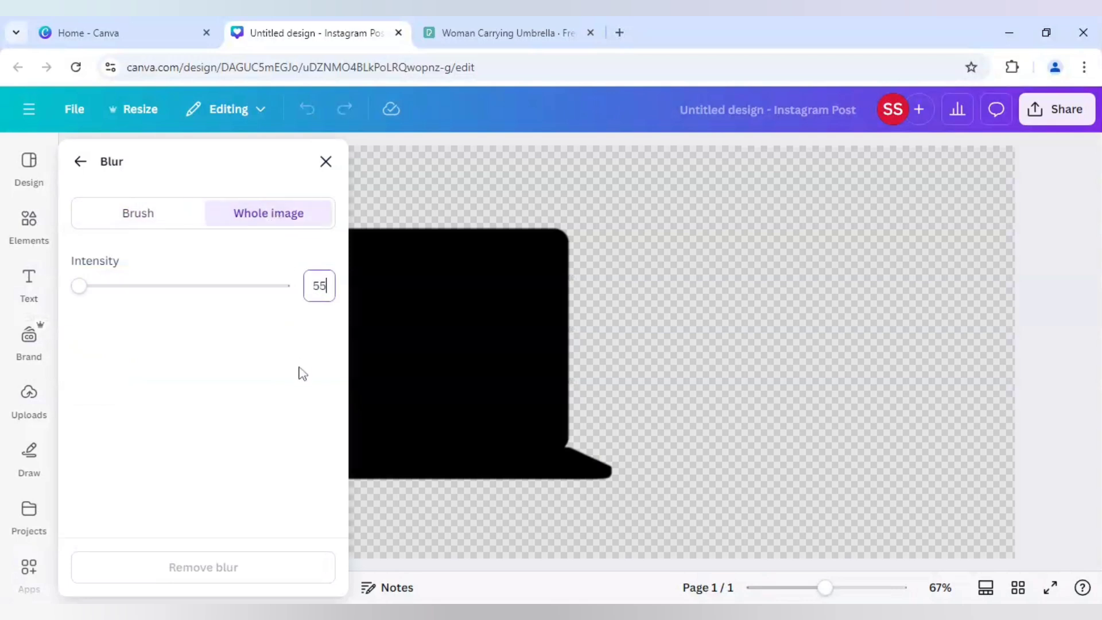
key("Return")
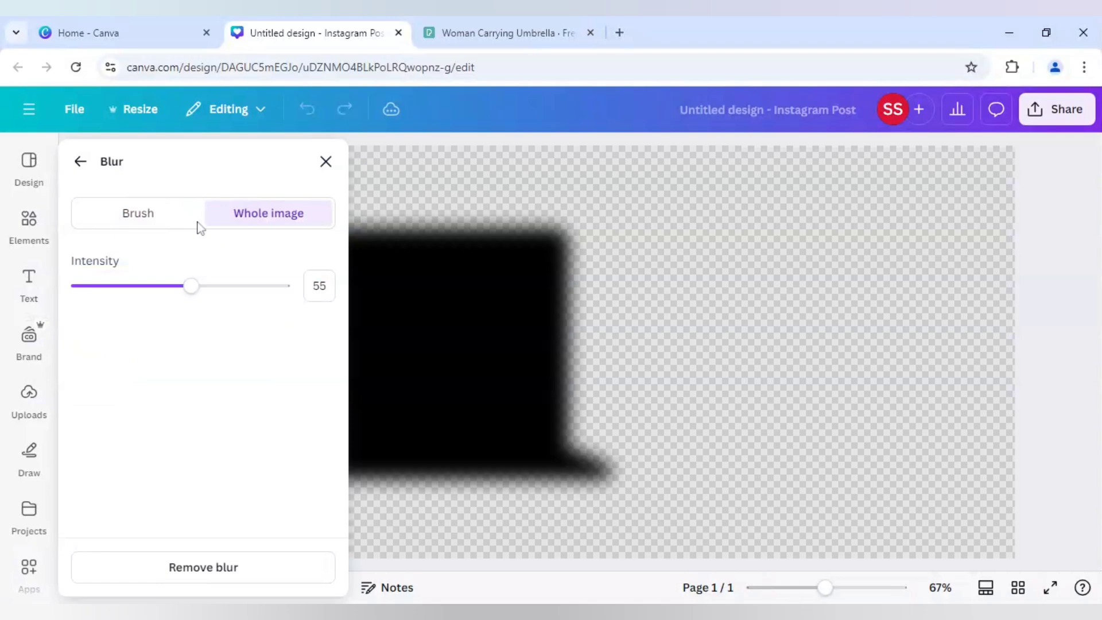
left_click(80, 160)
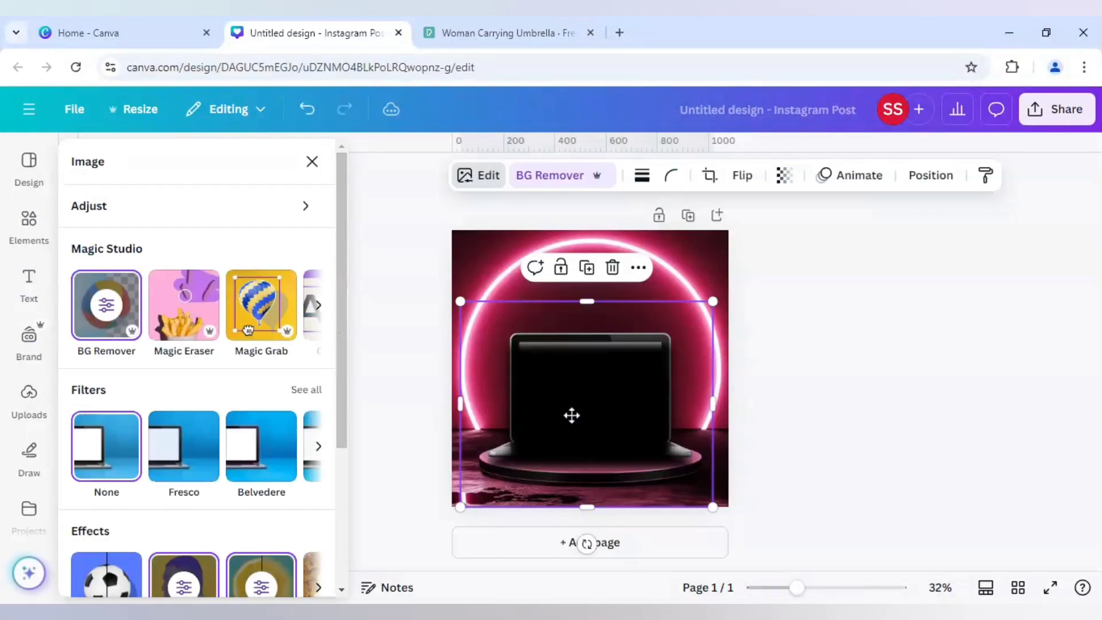
Send the blurred black copy to the back, then nudge the original laptop slightly upward.
left_click_drag(577, 423, 576, 422)
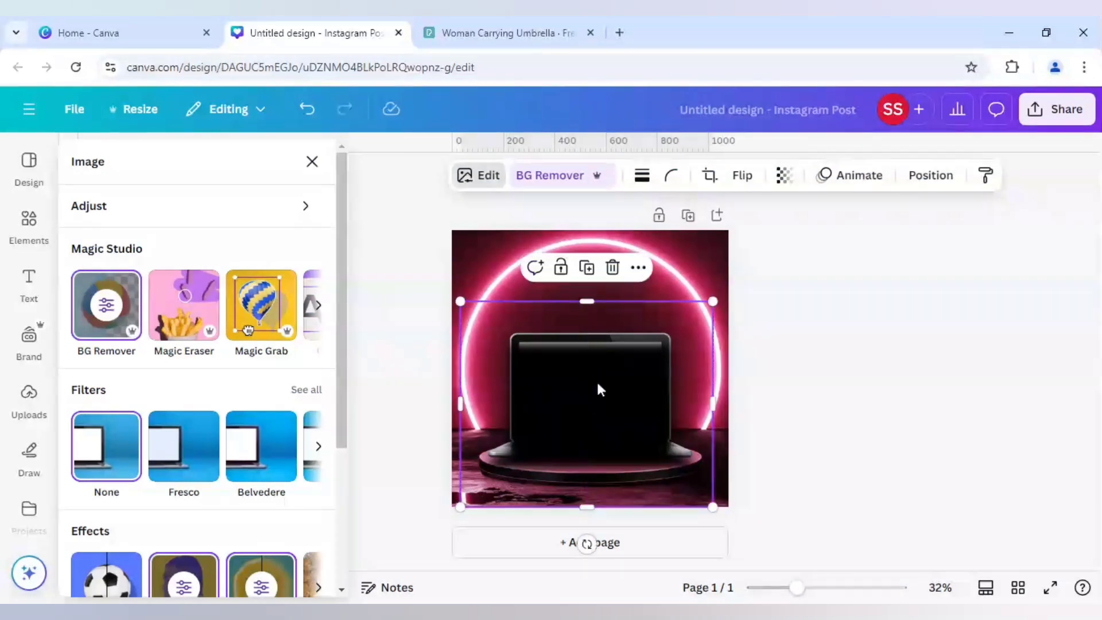
right_click(597, 383)
mouse_move(644, 303)
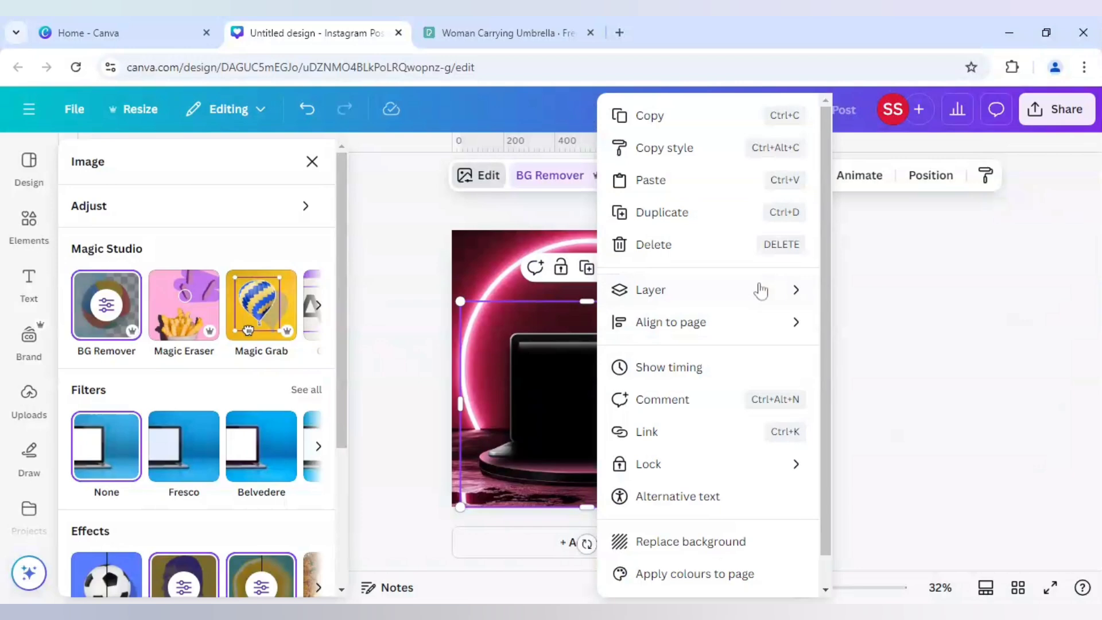
mouse_move(759, 295)
left_click(872, 387)
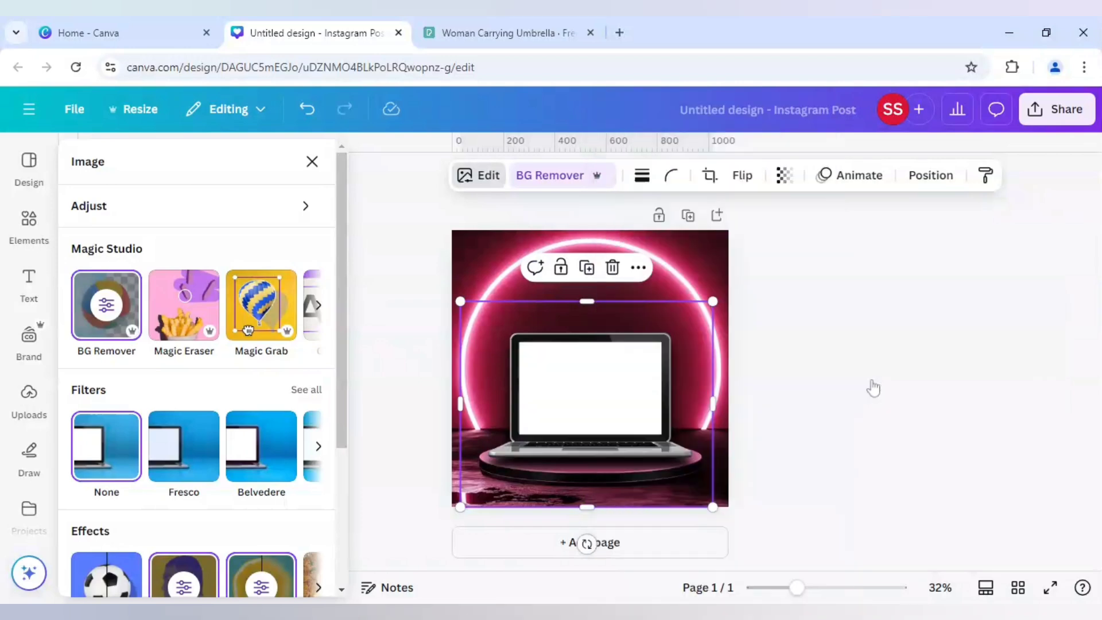
left_click(670, 381)
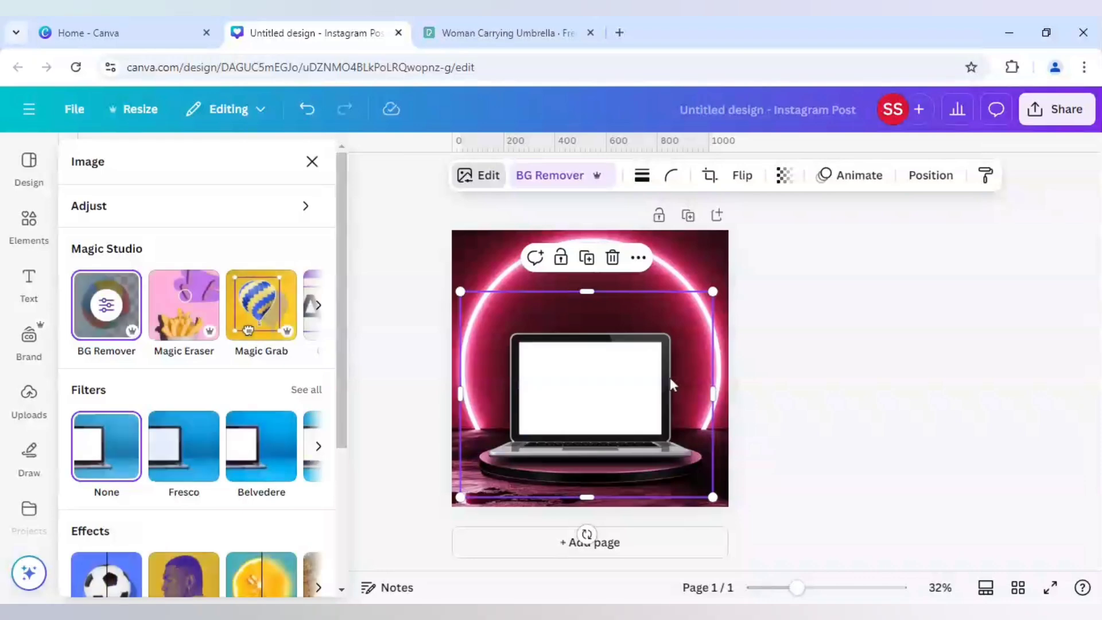
left_click_drag(668, 374, 669, 375)
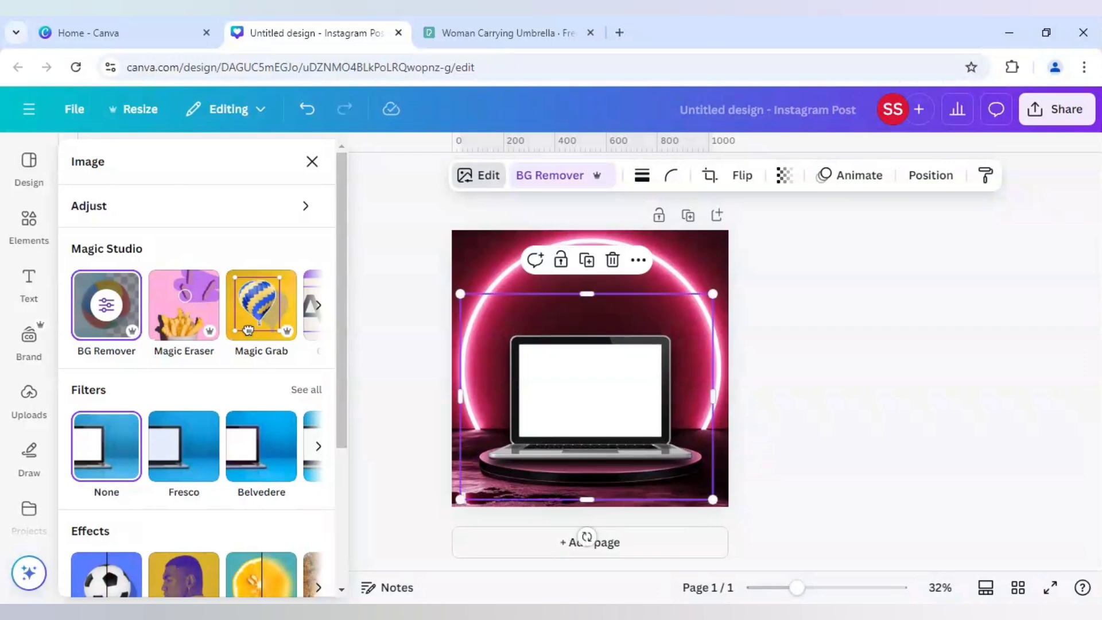
left_click_drag(797, 588, 814, 588)
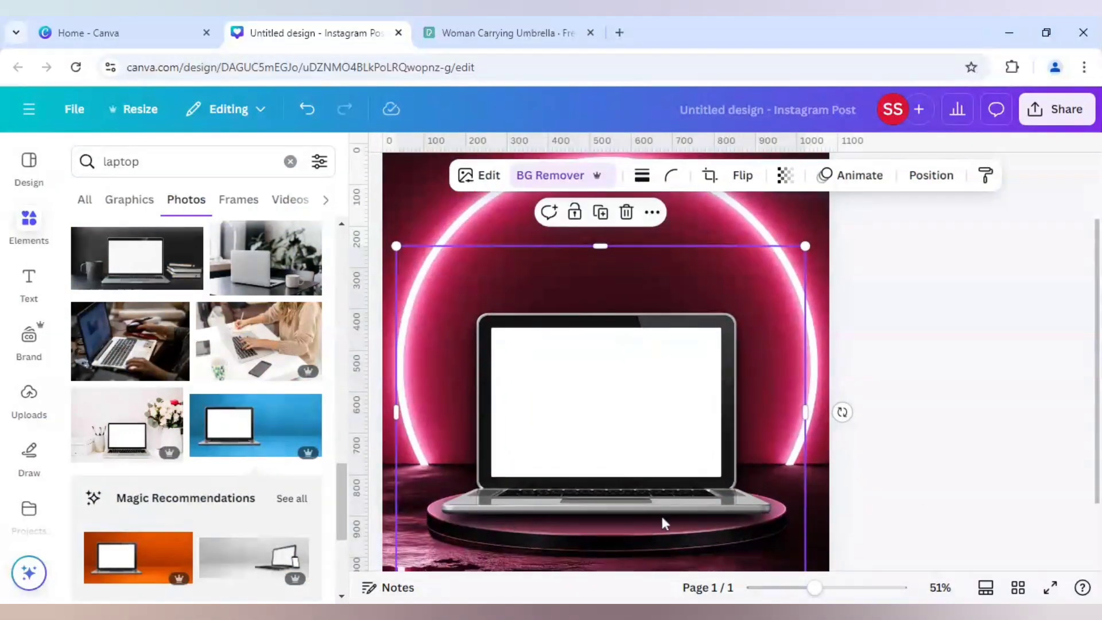
Shorten the laptop photo from its bottom edge and set its transparency to 66.
left_click(784, 175)
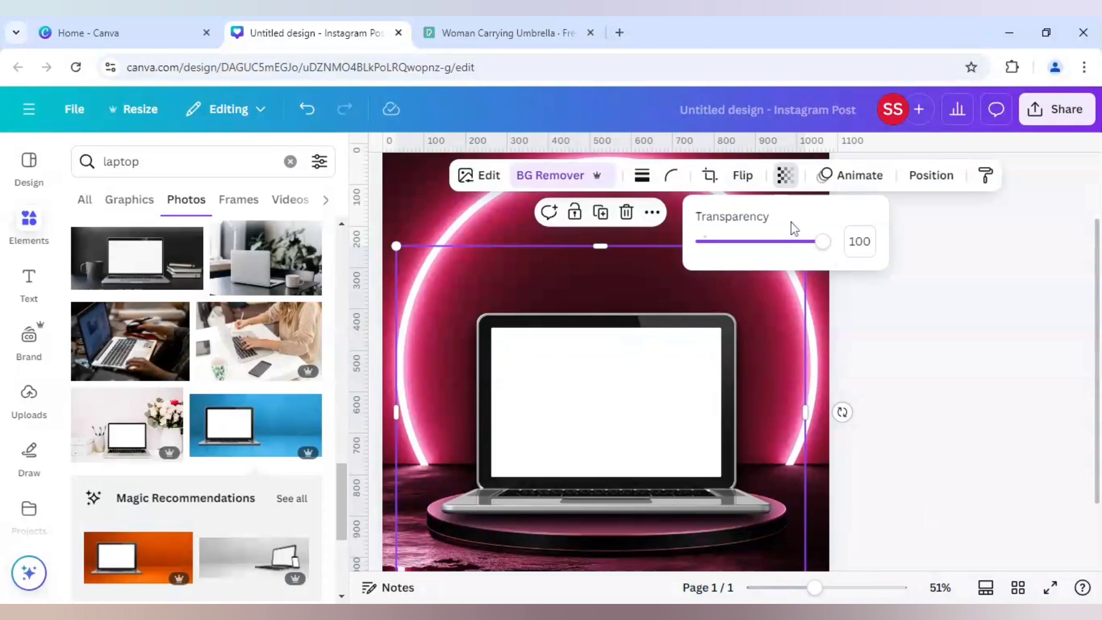
mouse_move(823, 241)
left_mouse_down()
mouse_move(792, 242)
mouse_move(825, 242)
left_mouse_up()
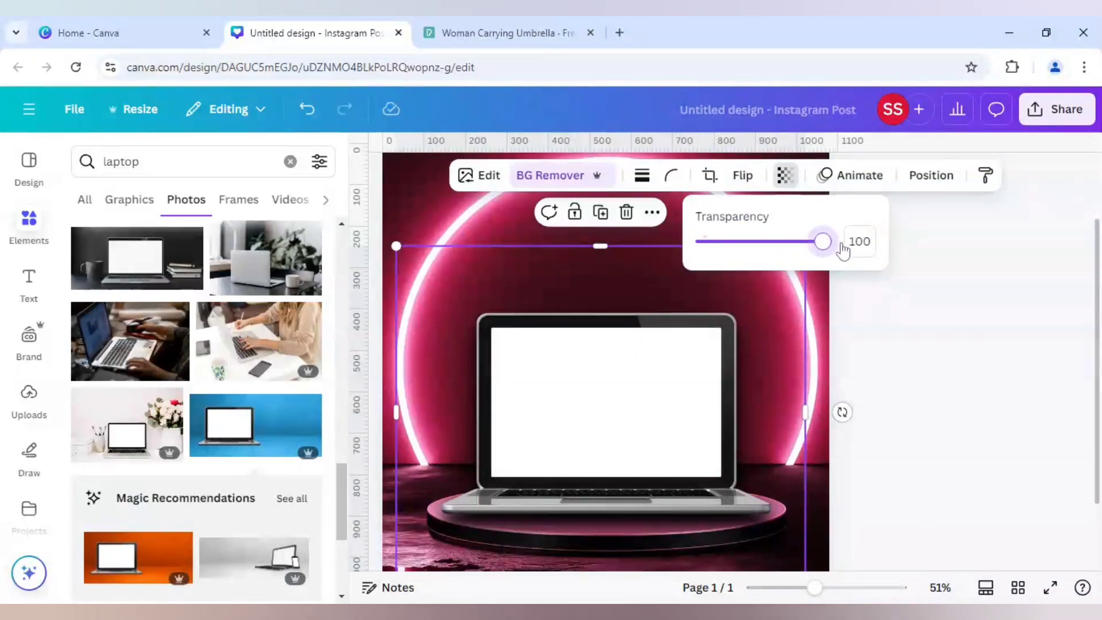
left_click(912, 348)
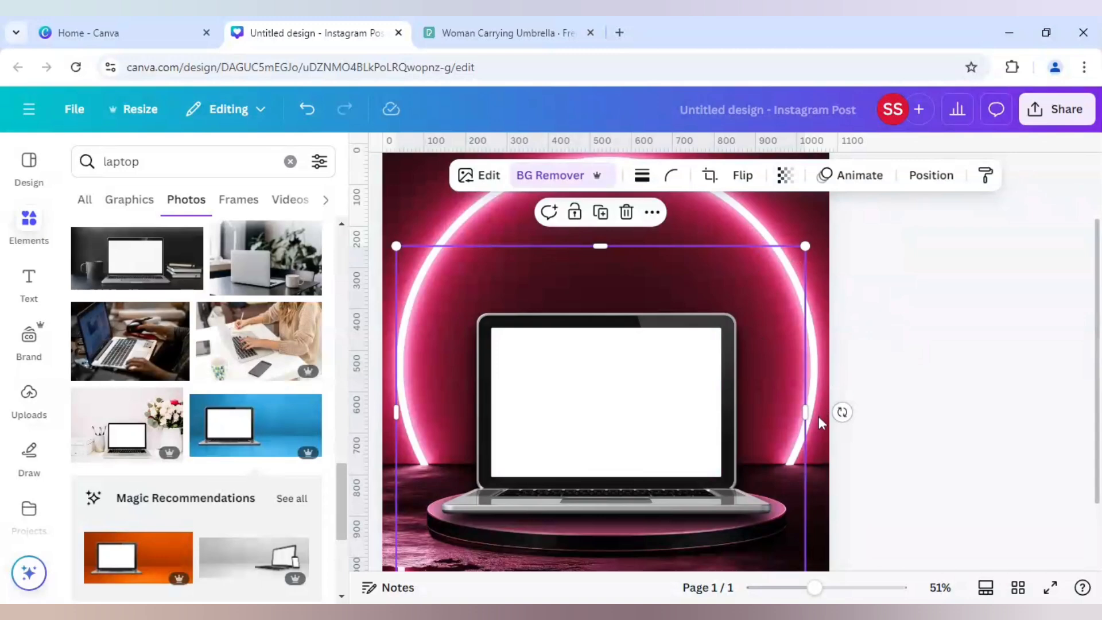
scroll(819, 416, "down", 3)
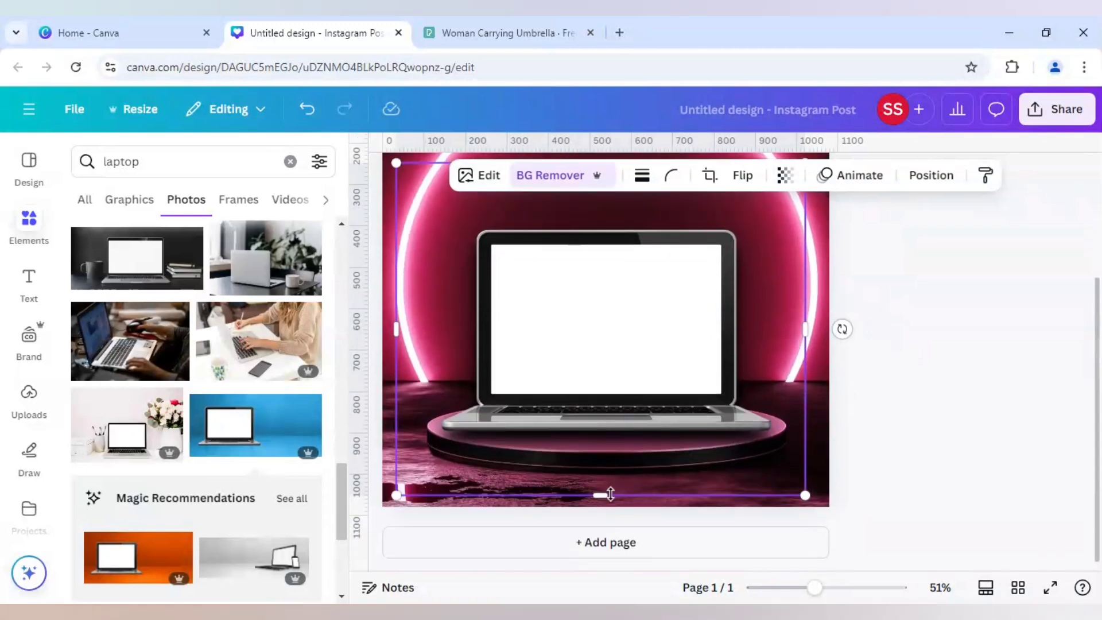
left_click_drag(609, 494, 601, 442)
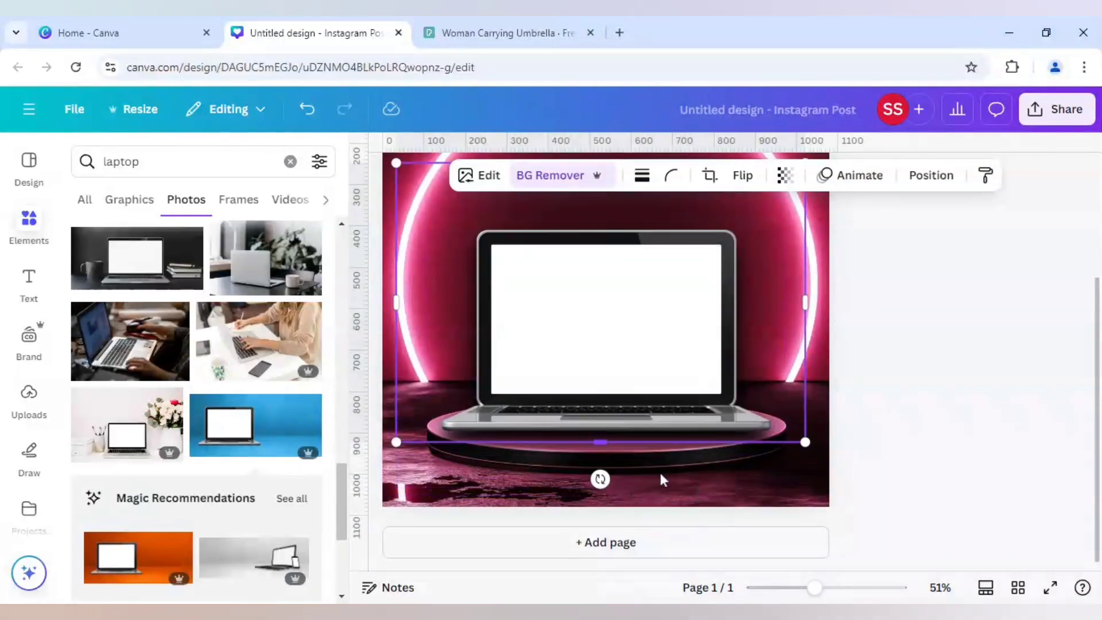
left_click(798, 180)
left_click_drag(819, 244, 784, 250)
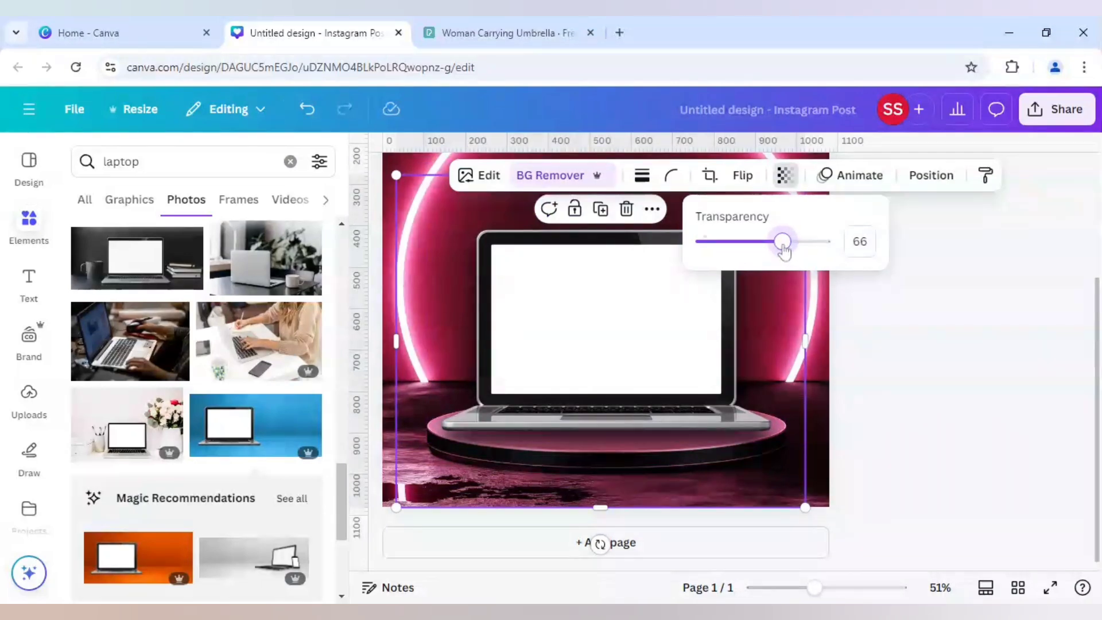
left_click(940, 342)
left_click(930, 389)
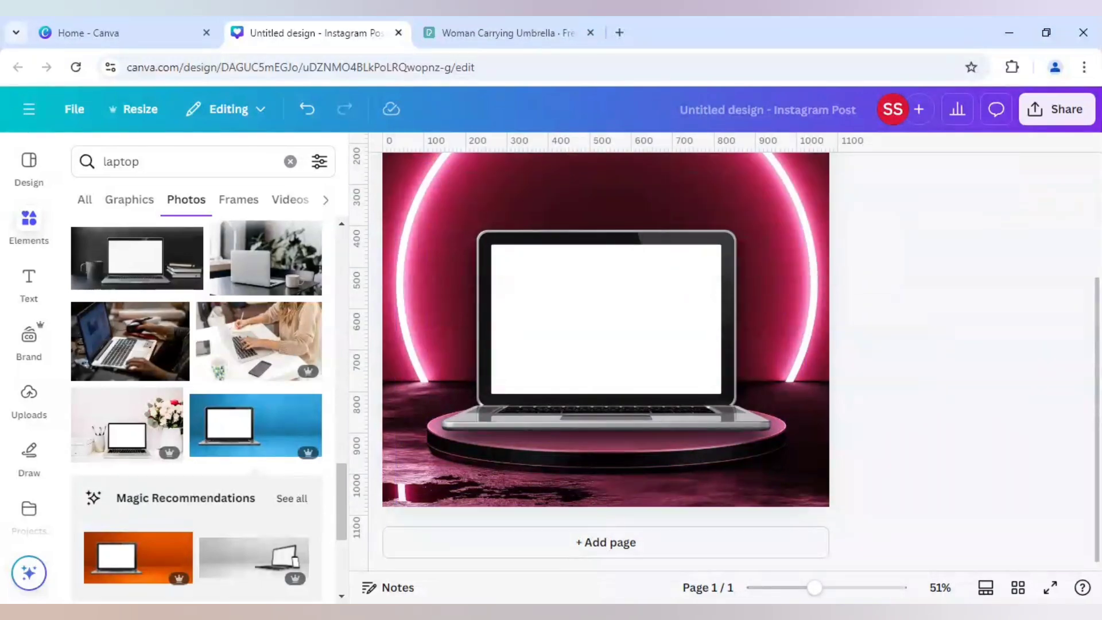
left_click_drag(814, 587, 799, 587)
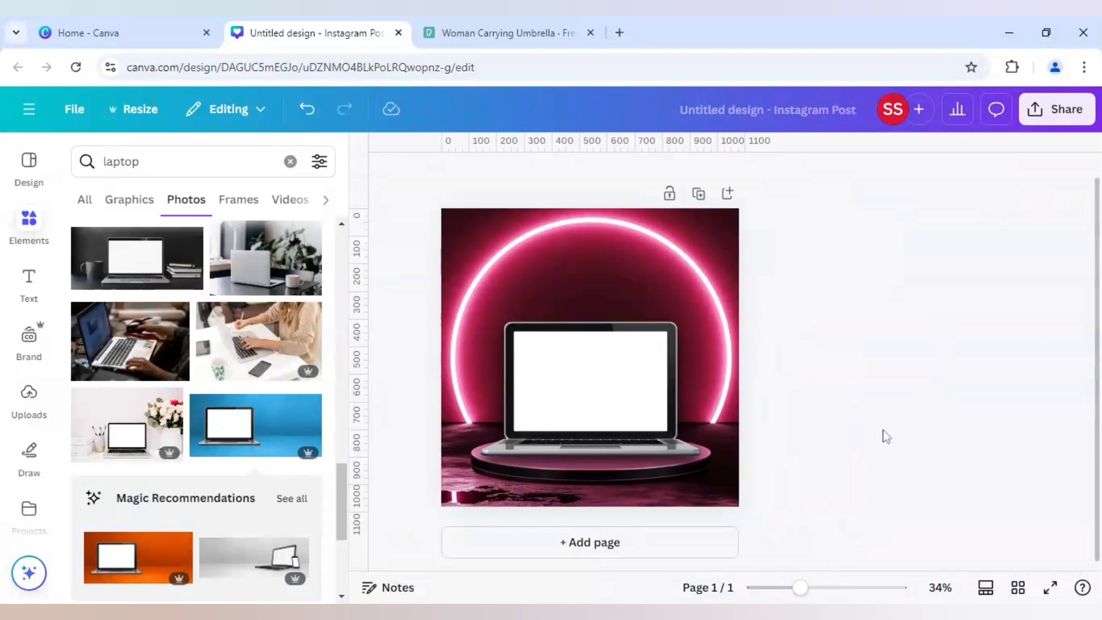
Add the first uploaded woman photo, then undo twice to remove it again.
left_click(30, 393)
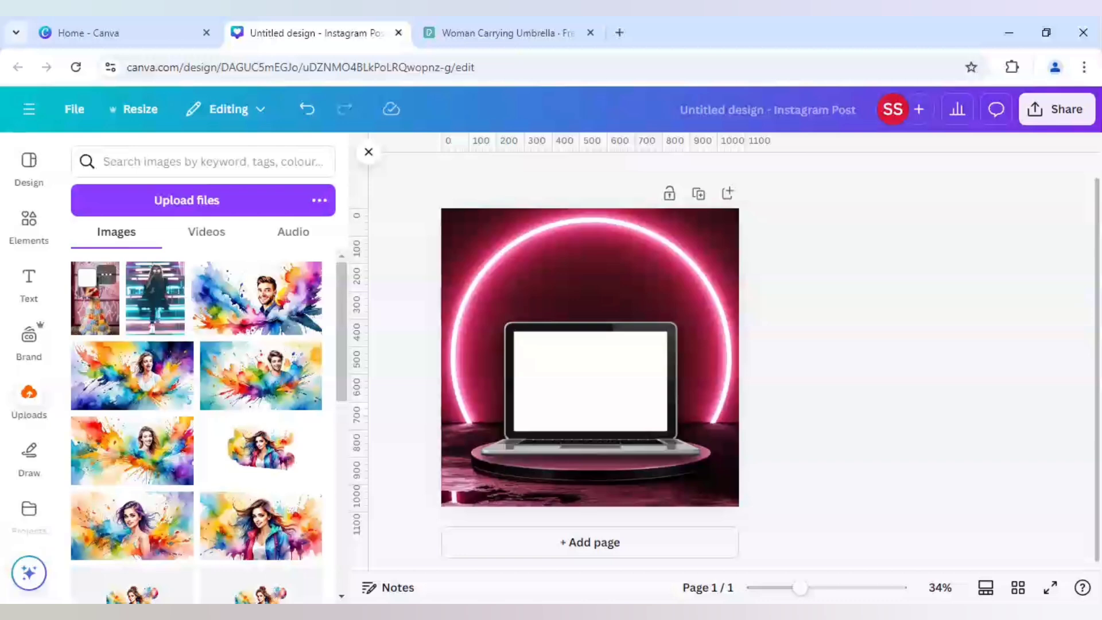
left_click(111, 309)
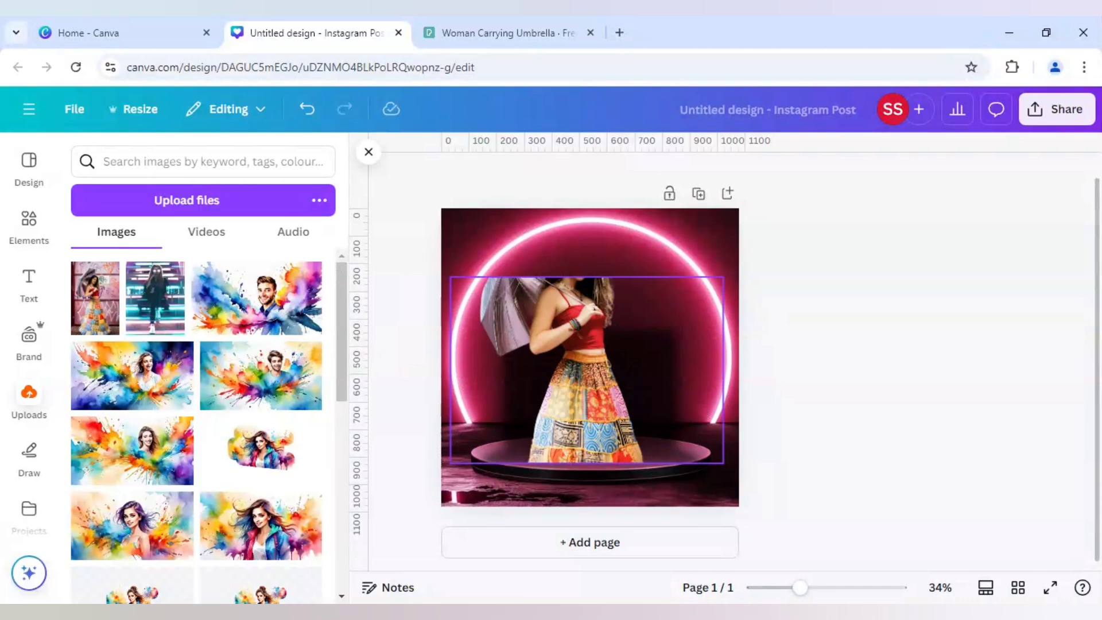
left_click(320, 118)
left_click(320, 118)
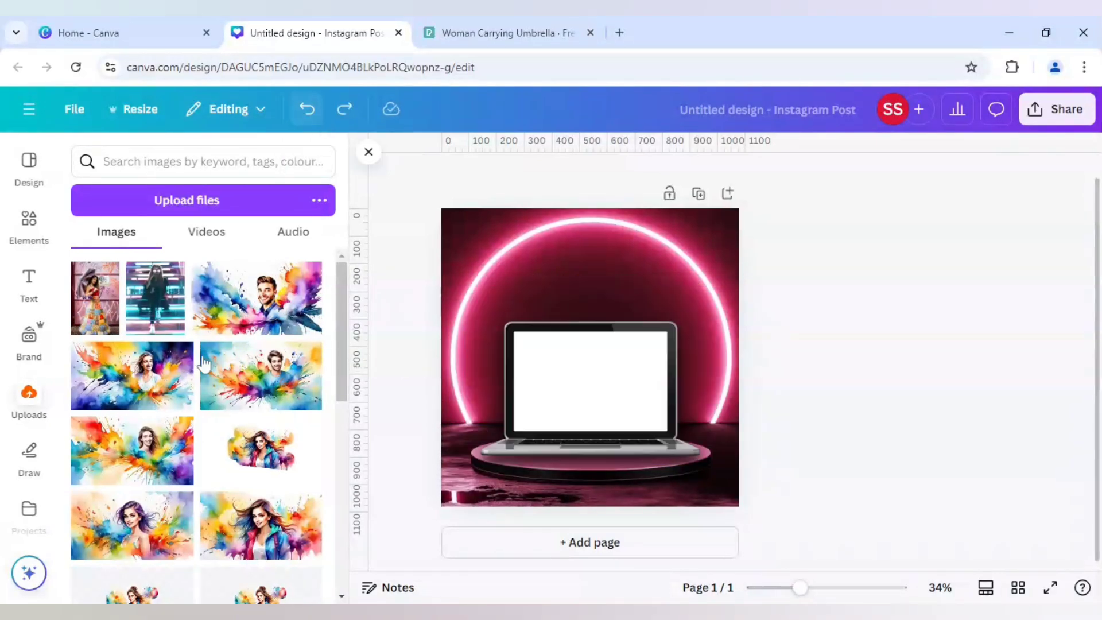
Add the umbrella woman photo, guide the laptop screen's four edges, and enlarge the photo over the laptop.
left_click(105, 312)
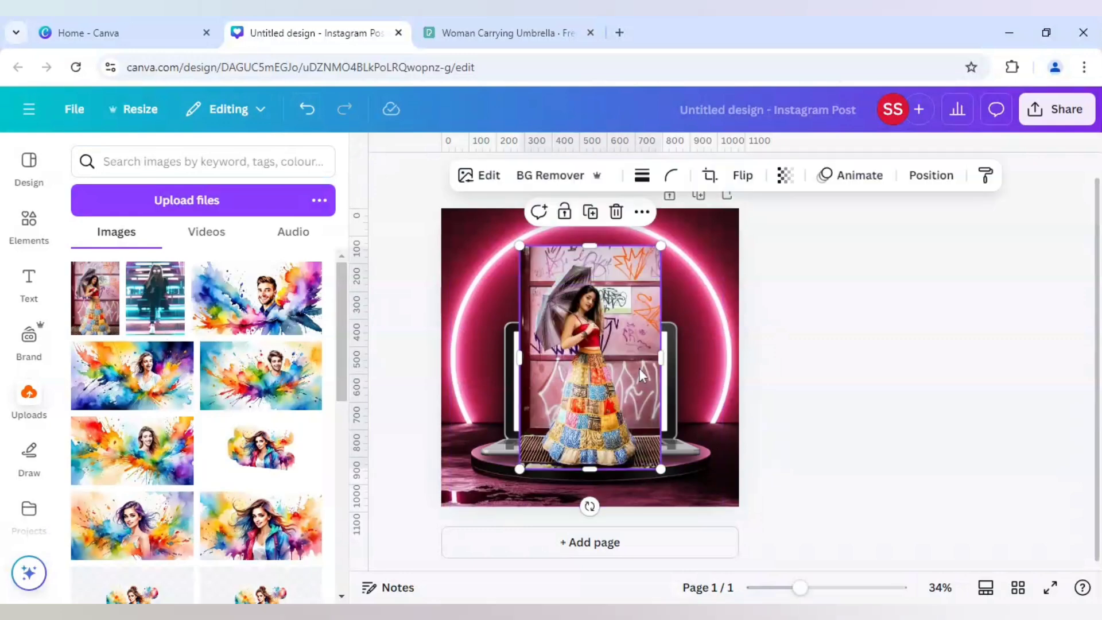
left_click_drag(618, 367, 793, 360)
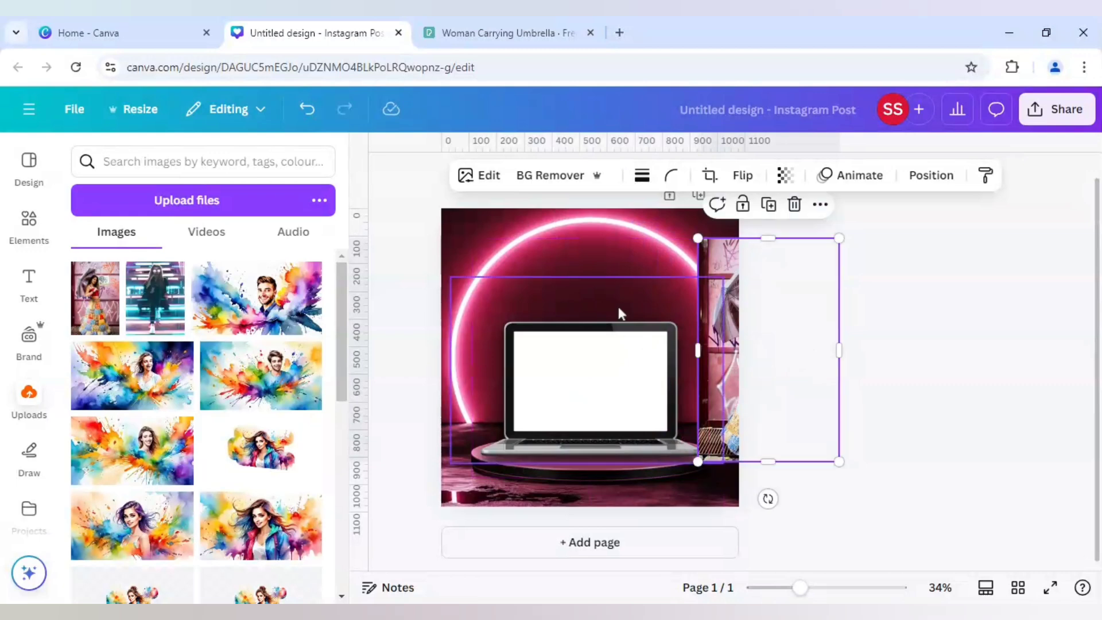
left_click_drag(578, 146, 555, 332)
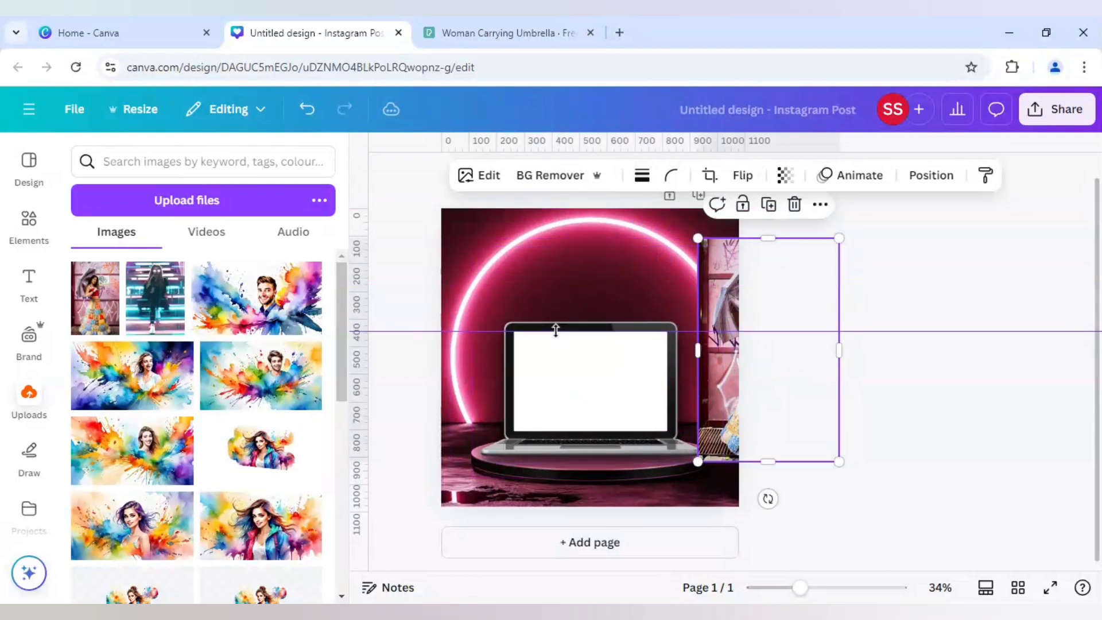
left_click_drag(800, 587, 813, 589)
left_click_drag(603, 148, 580, 457)
left_click_drag(362, 349, 482, 375)
left_click_drag(365, 372, 701, 394)
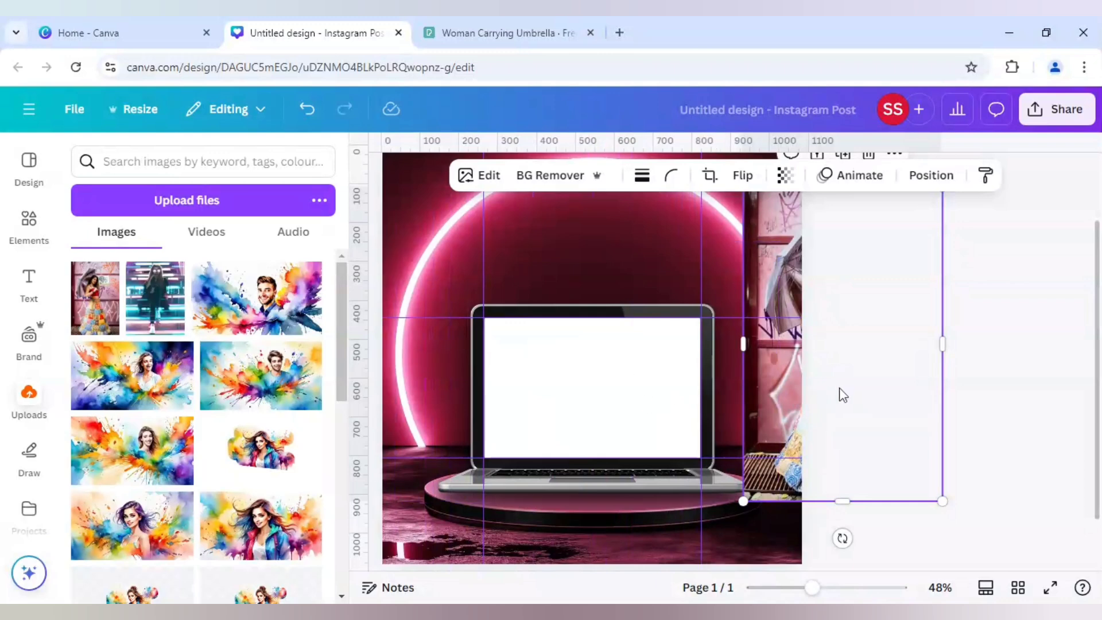
mouse_move(830, 382)
left_mouse_down()
mouse_move(776, 403)
mouse_move(580, 412)
left_mouse_up()
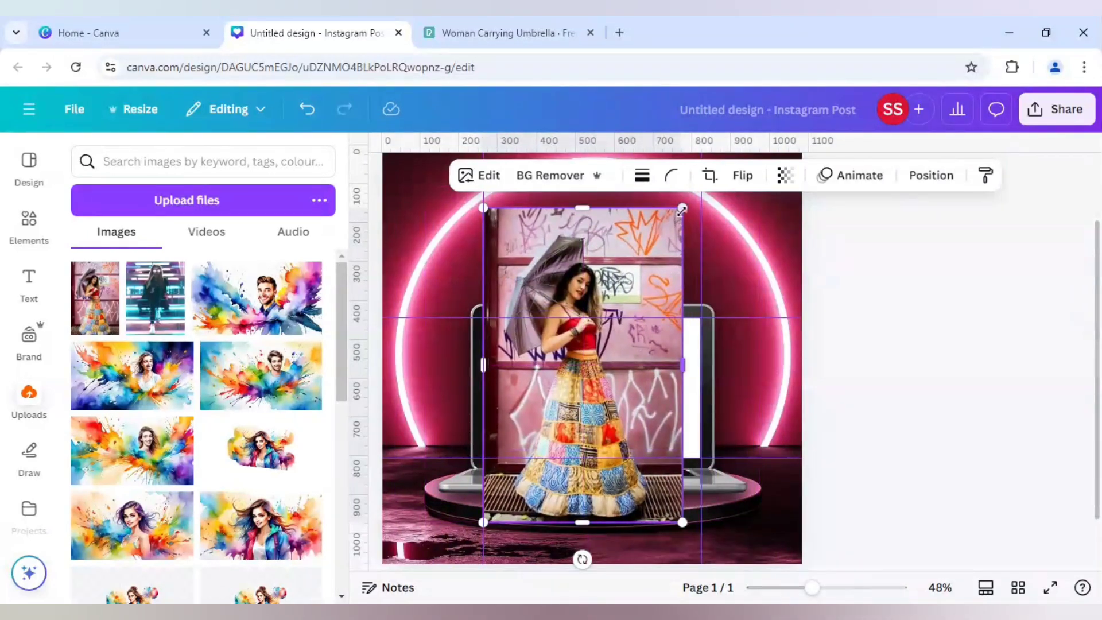
left_click_drag(682, 212, 760, 190)
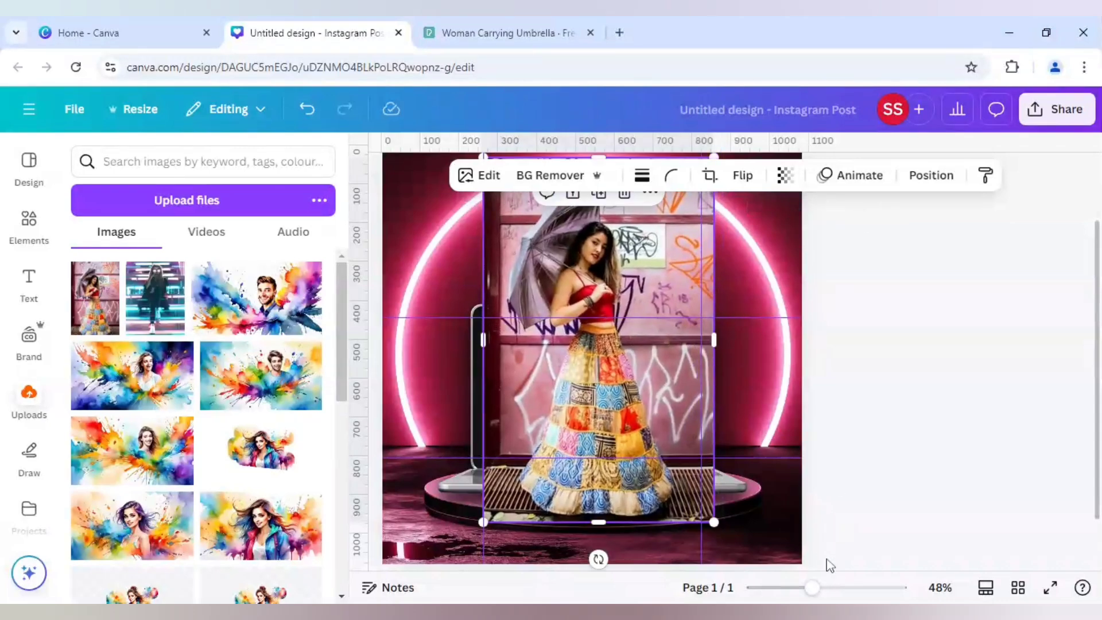
Trim and resize the woman photo so it spans the laptop screen's width.
scroll(830, 565, "up", 2)
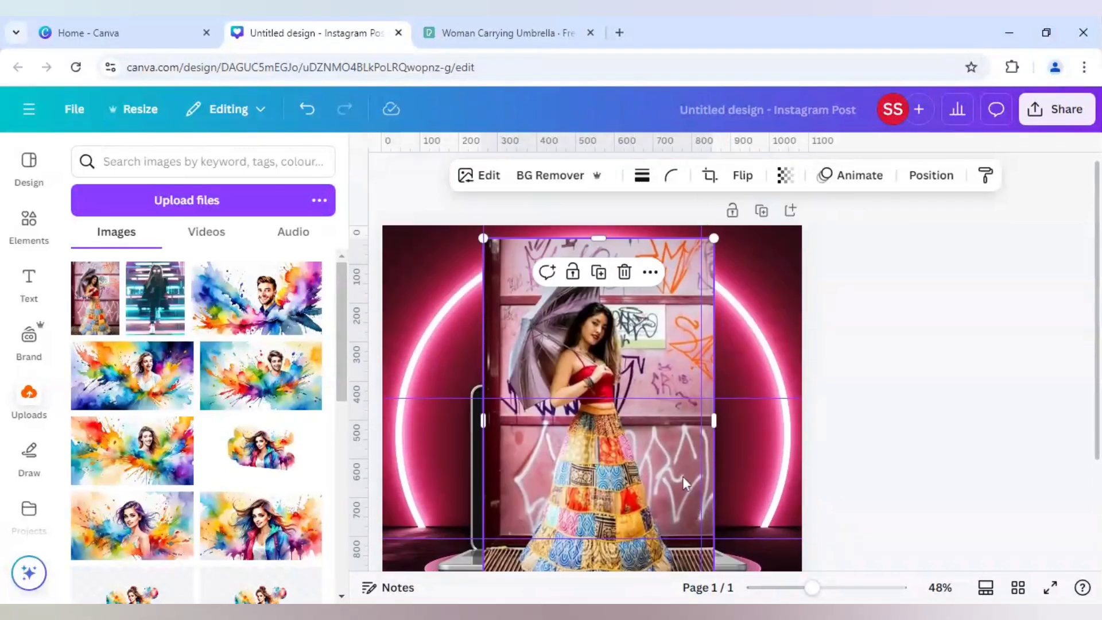
mouse_move(600, 238)
left_mouse_down()
mouse_move(606, 262)
mouse_move(602, 253)
left_mouse_up()
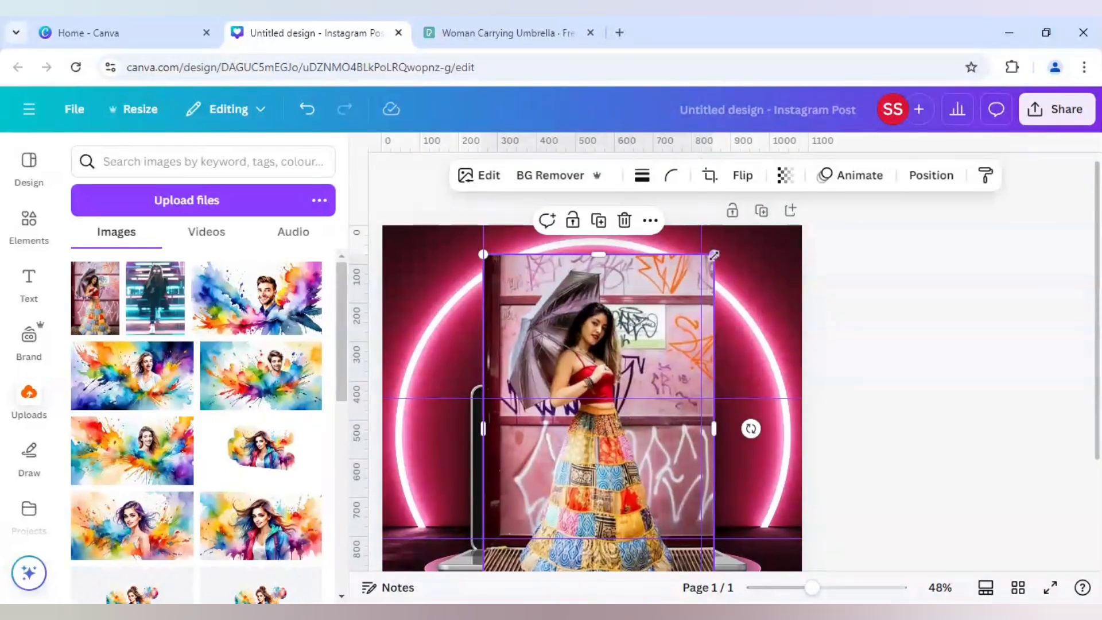
left_click_drag(714, 253, 728, 252)
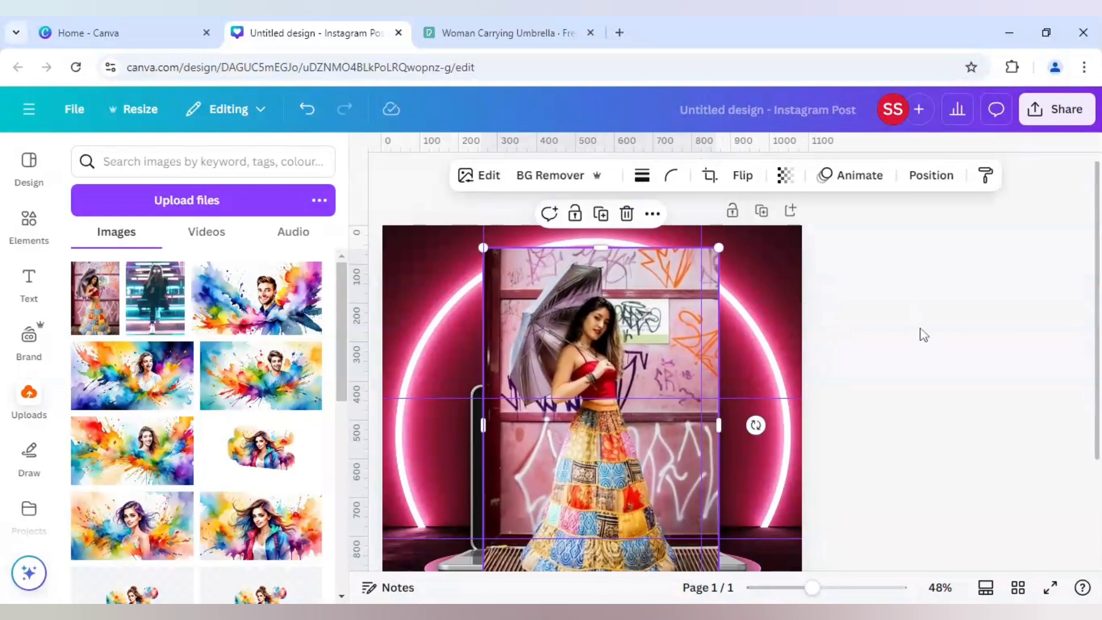
scroll(924, 334, "down", 2)
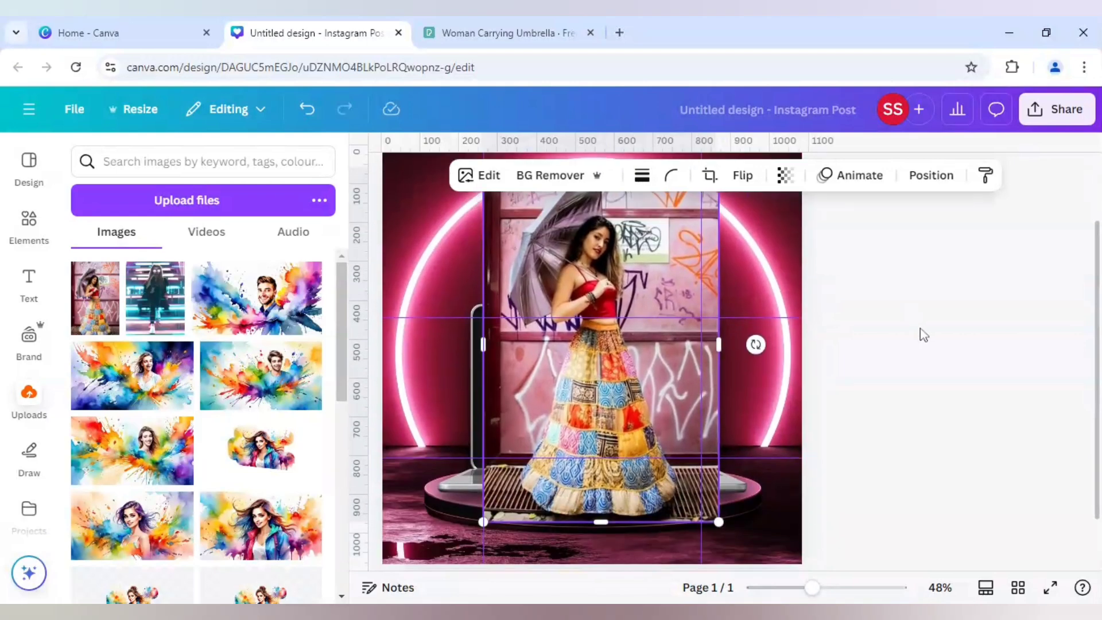
left_click_drag(718, 342, 701, 345)
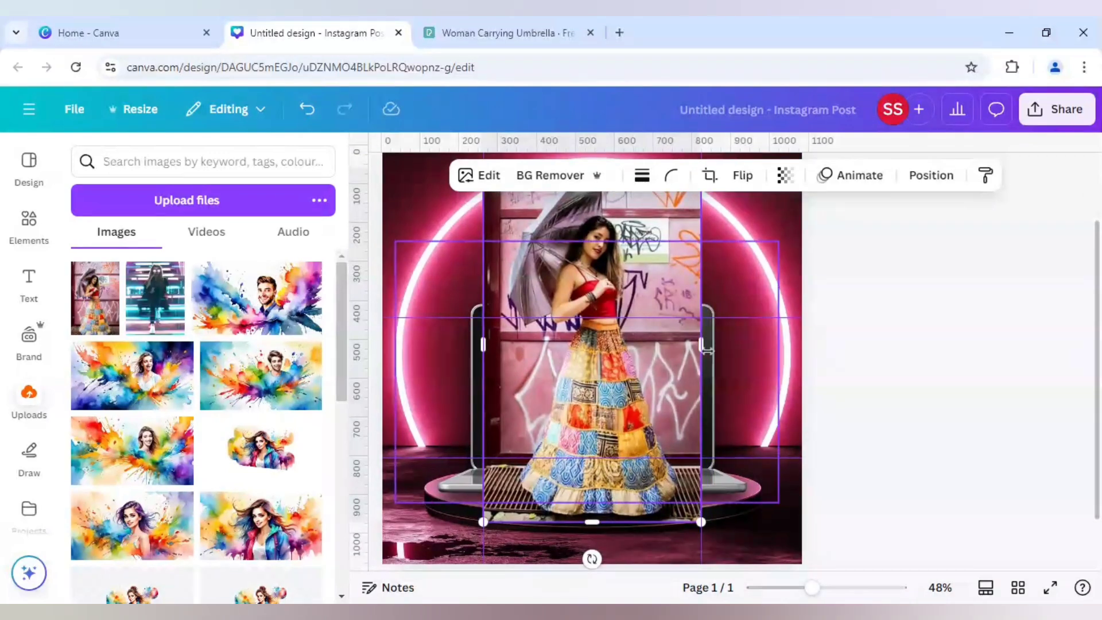
left_click_drag(600, 517, 602, 458)
scroll(609, 402, "up", 2)
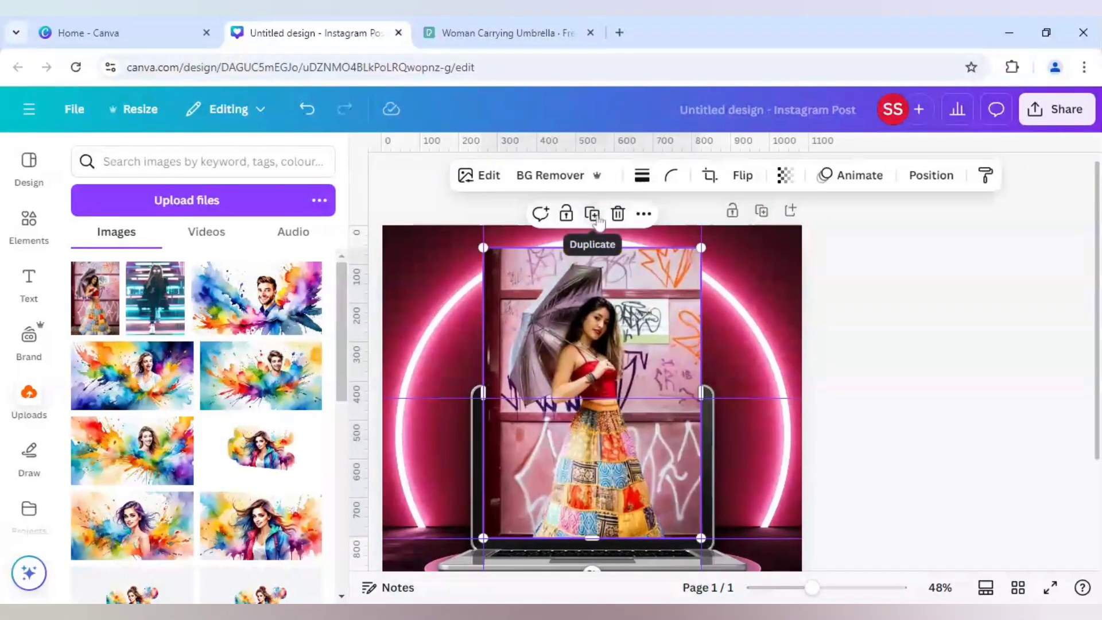
Duplicate the photo, crop the original to the screen, align the copy and remove its background.
left_click(597, 220)
left_click_drag(606, 347, 768, 374)
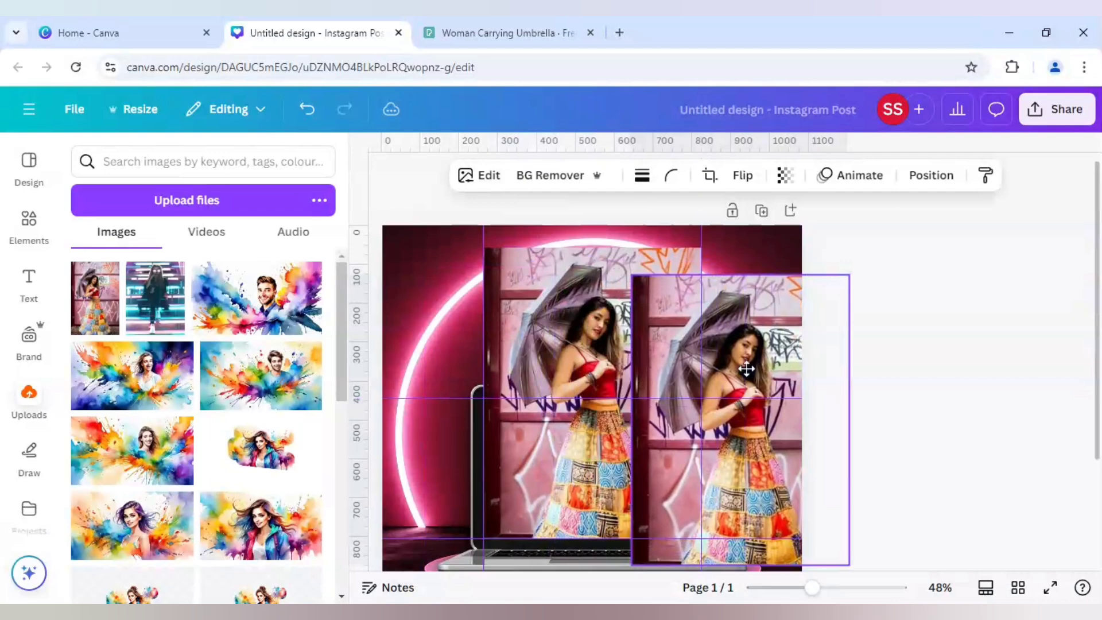
left_click(538, 302)
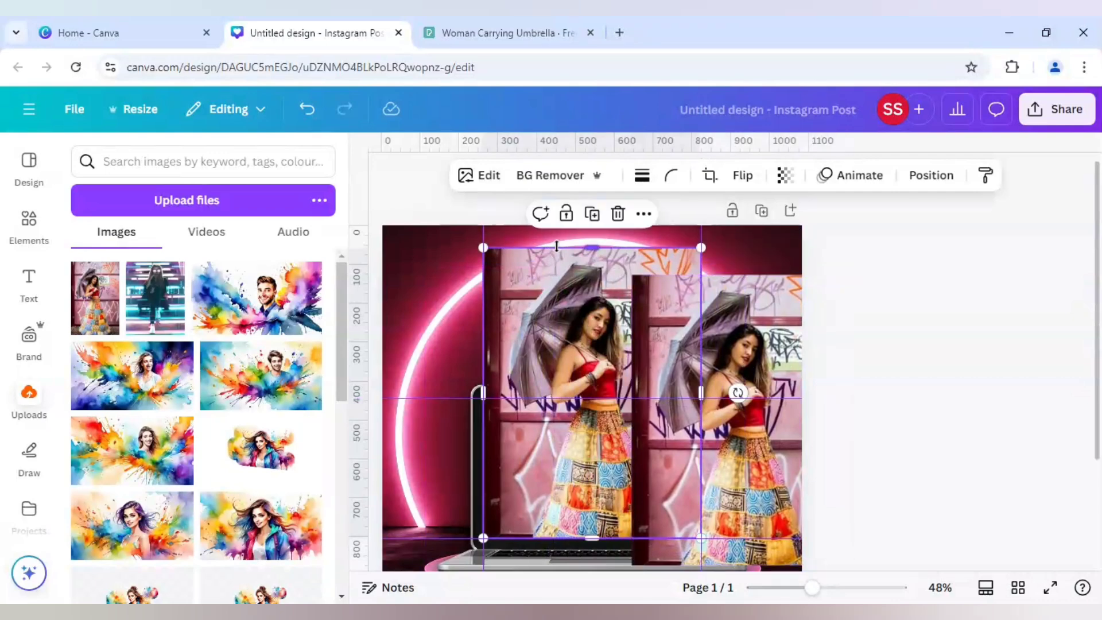
left_click_drag(558, 248, 559, 397)
left_click(738, 369)
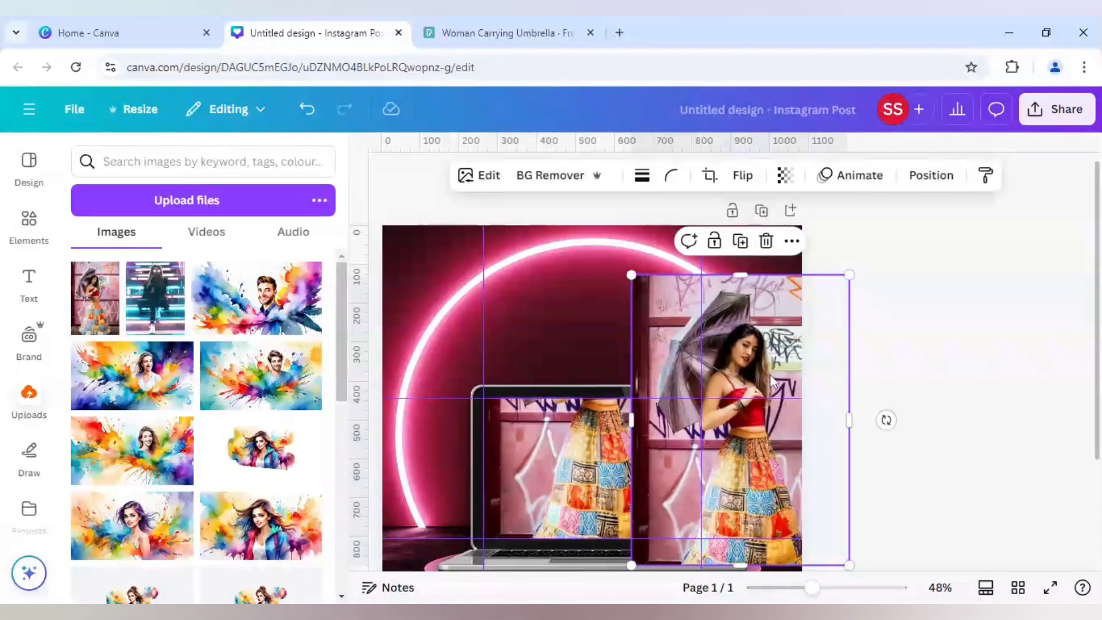
left_click_drag(687, 360, 628, 349)
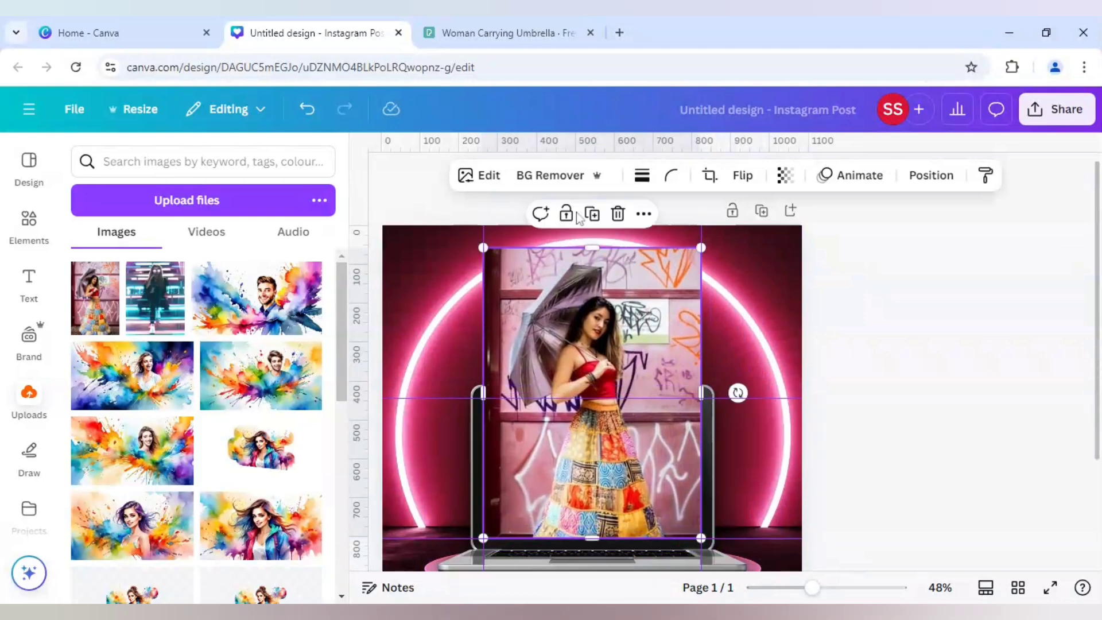
left_click(555, 179)
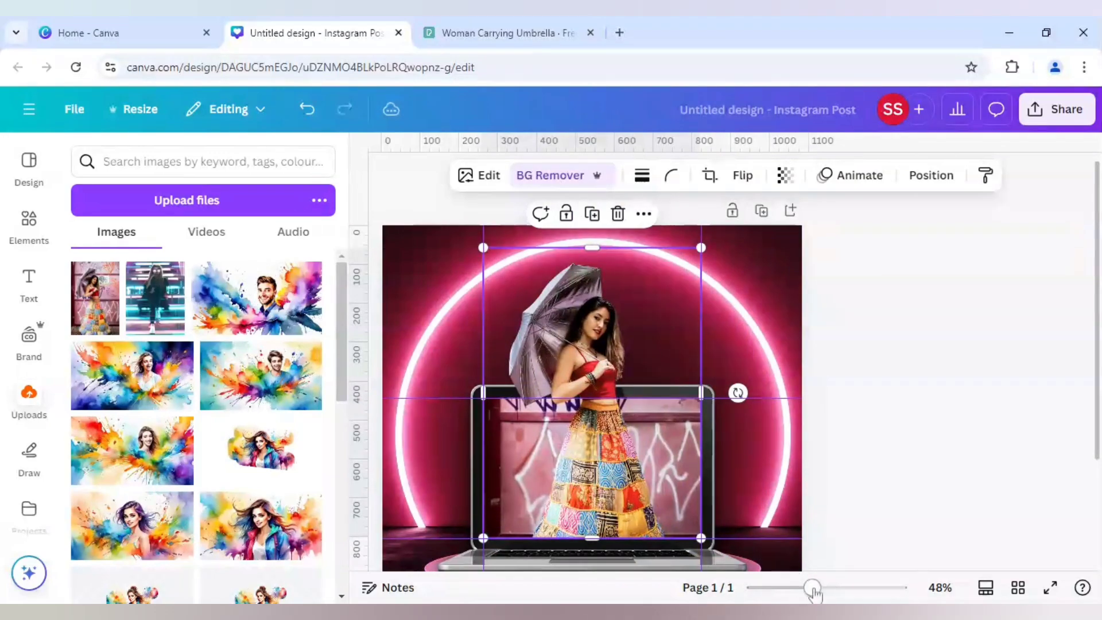
mouse_move(812, 587)
left_mouse_down()
mouse_move(842, 588)
mouse_move(815, 587)
left_mouse_up()
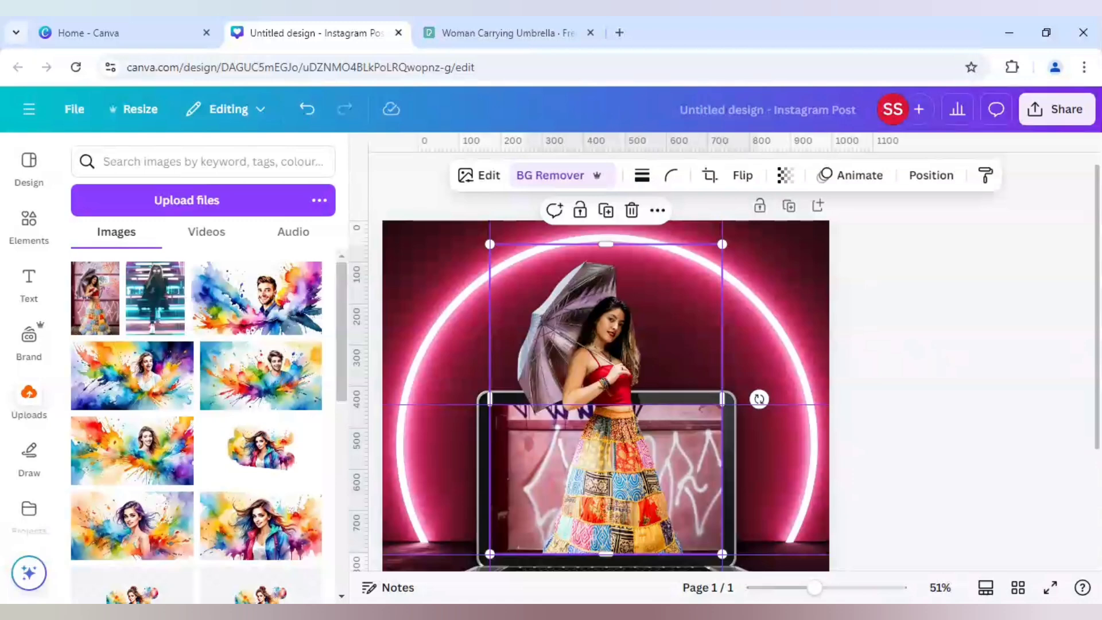
Duplicate the cutout woman and offset the copy slightly to the right.
left_click(476, 177)
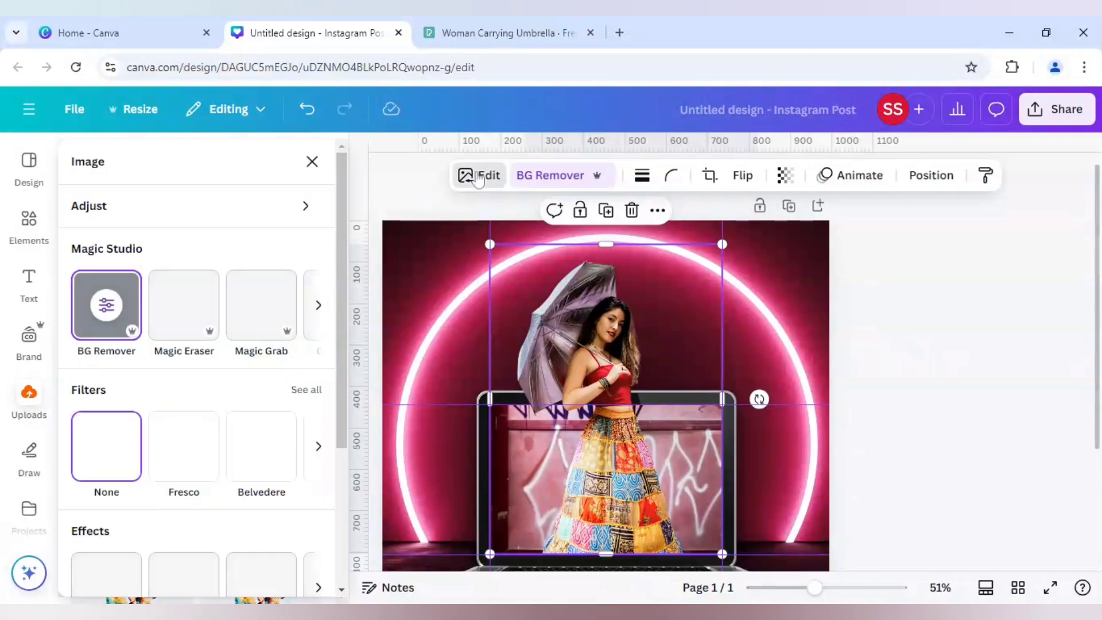
scroll(128, 530, "down", 1)
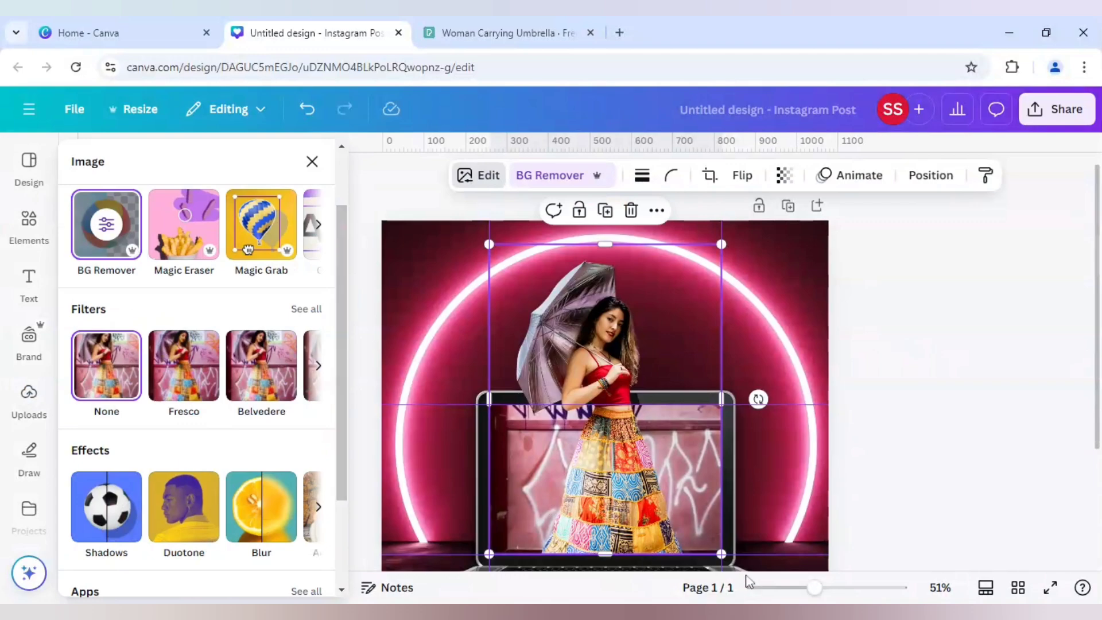
mouse_move(822, 595)
left_mouse_down()
mouse_move(842, 594)
mouse_move(827, 594)
left_mouse_up()
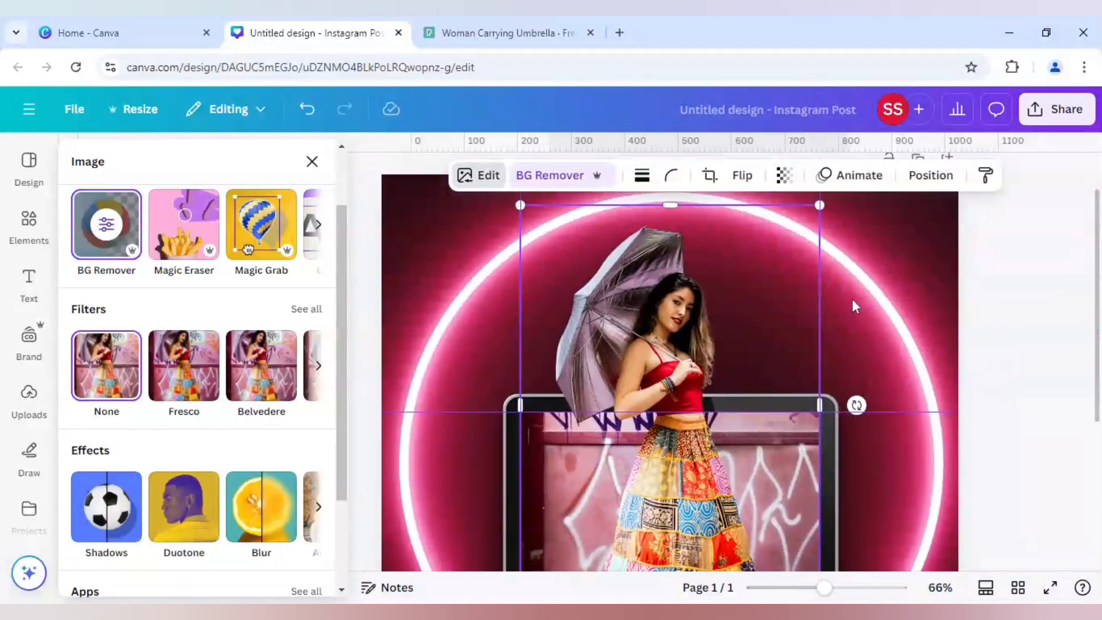
left_click(769, 313)
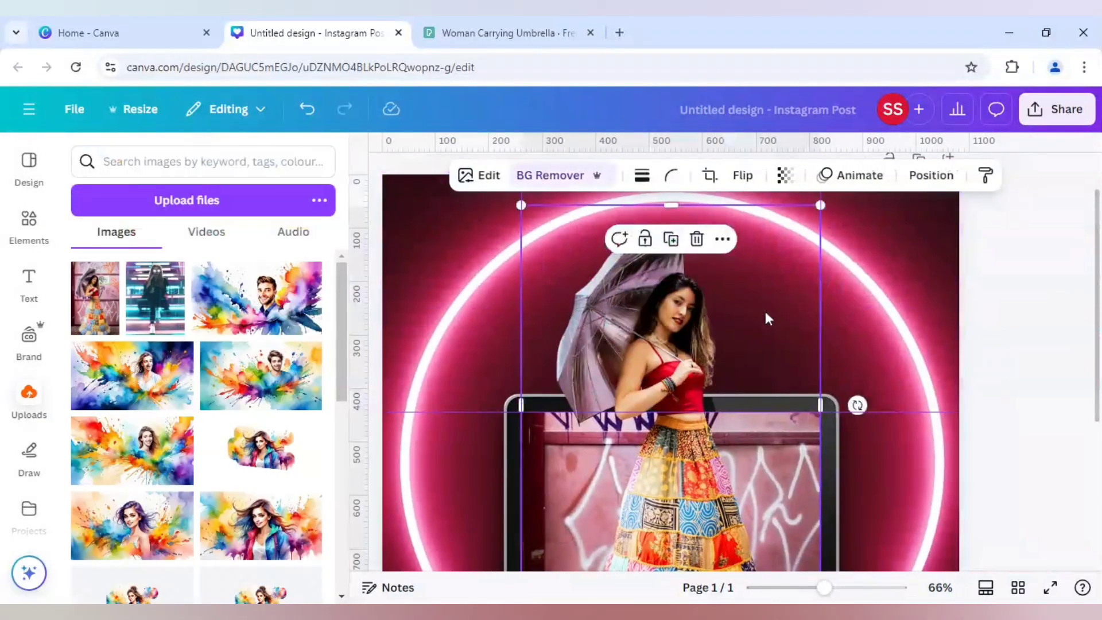
left_click(683, 238)
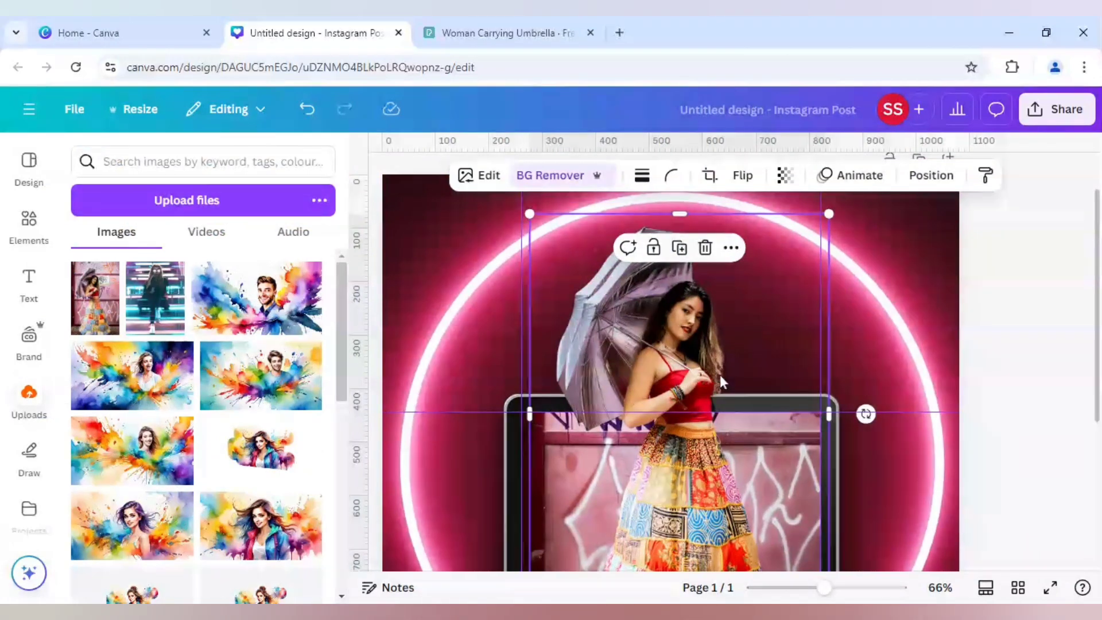
left_click_drag(719, 374, 766, 374)
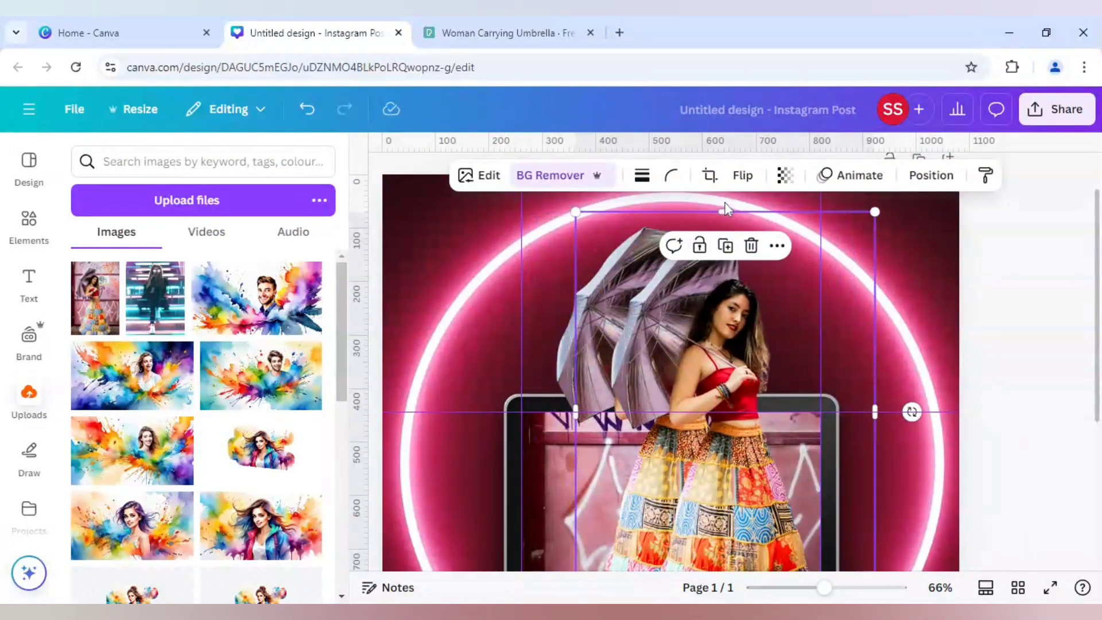
Apply a custom Duotone to the copy with Highlights and Shadows both #FFFFFF.
left_click(487, 183)
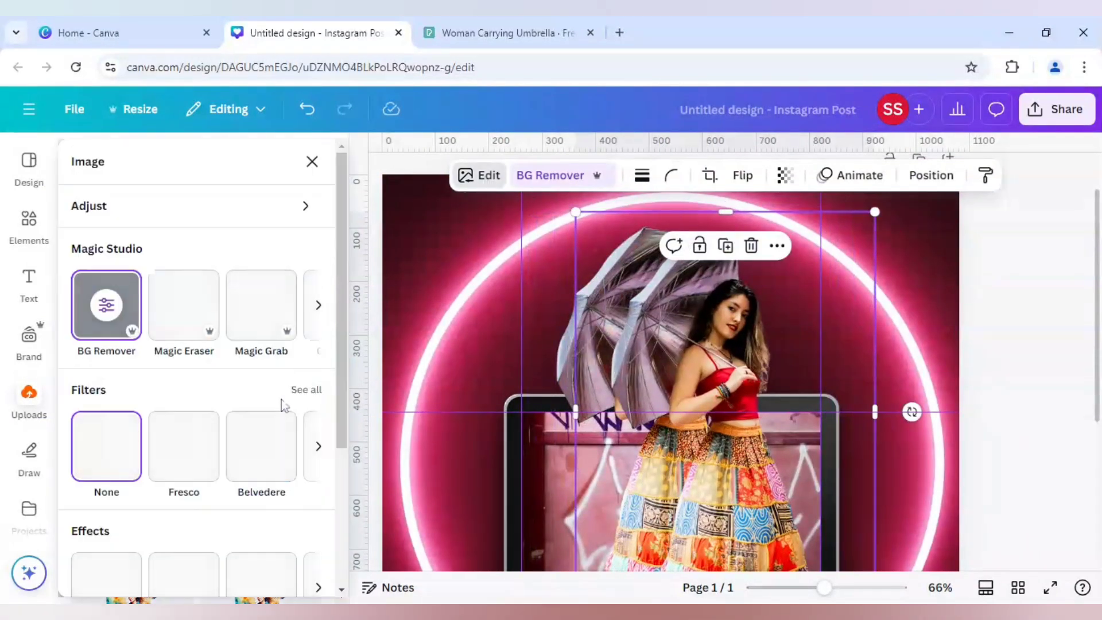
scroll(193, 533, "down", 2)
left_click(185, 515)
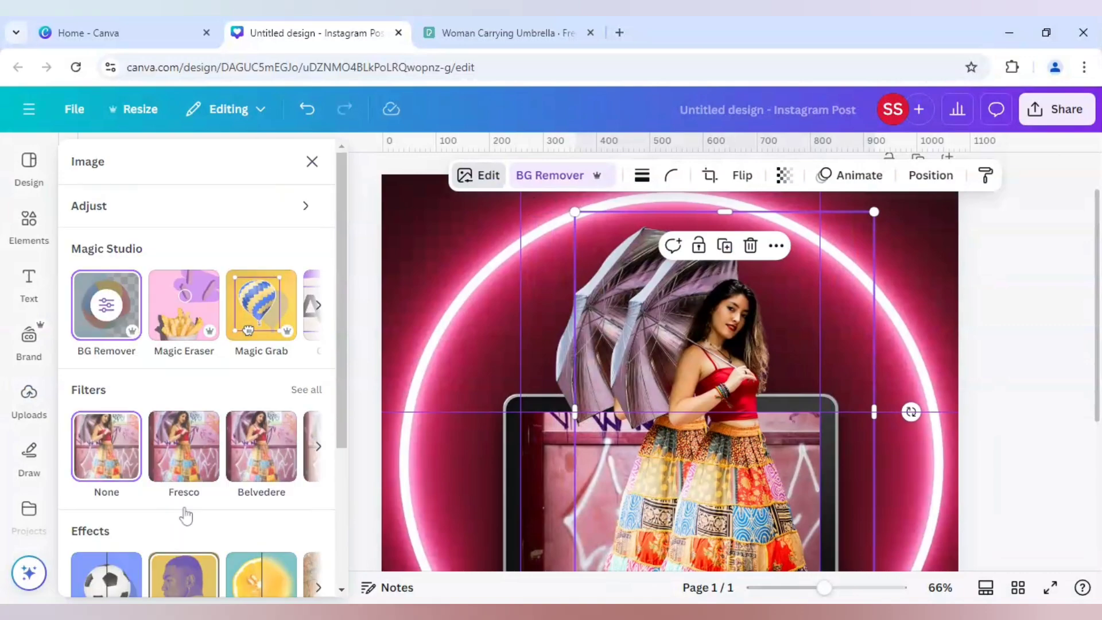
left_click(116, 362)
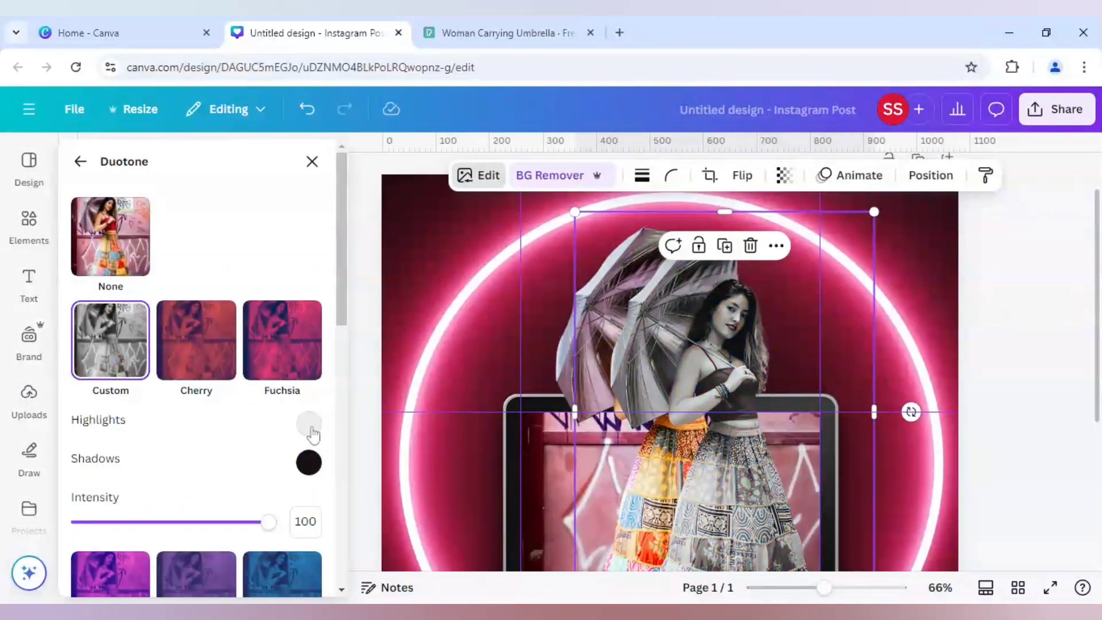
left_click(309, 423)
left_click(314, 253)
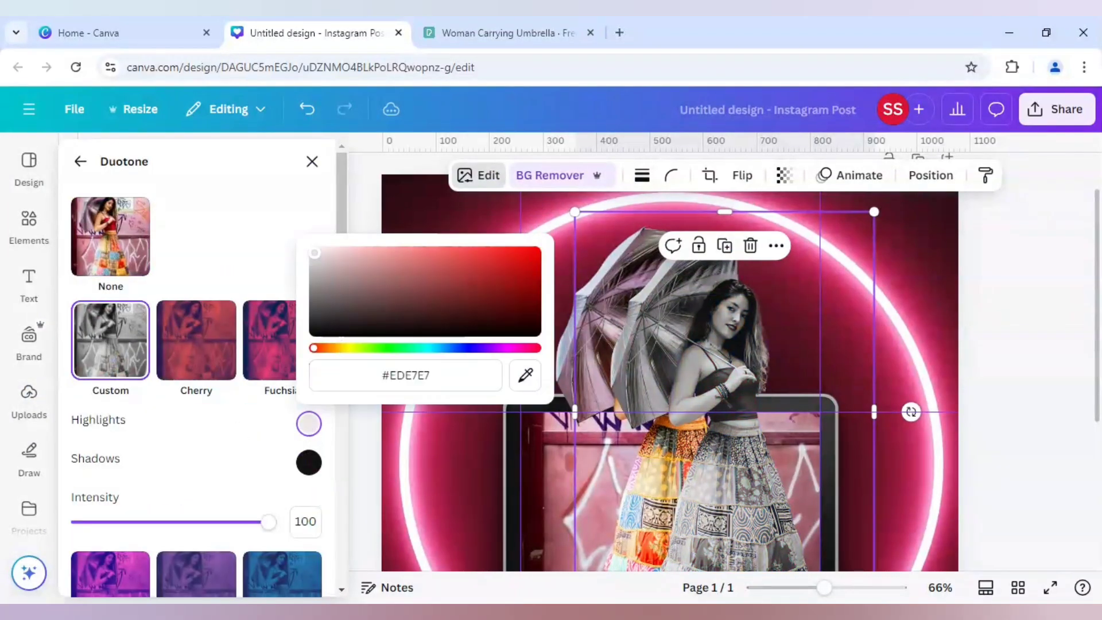
left_click(304, 468)
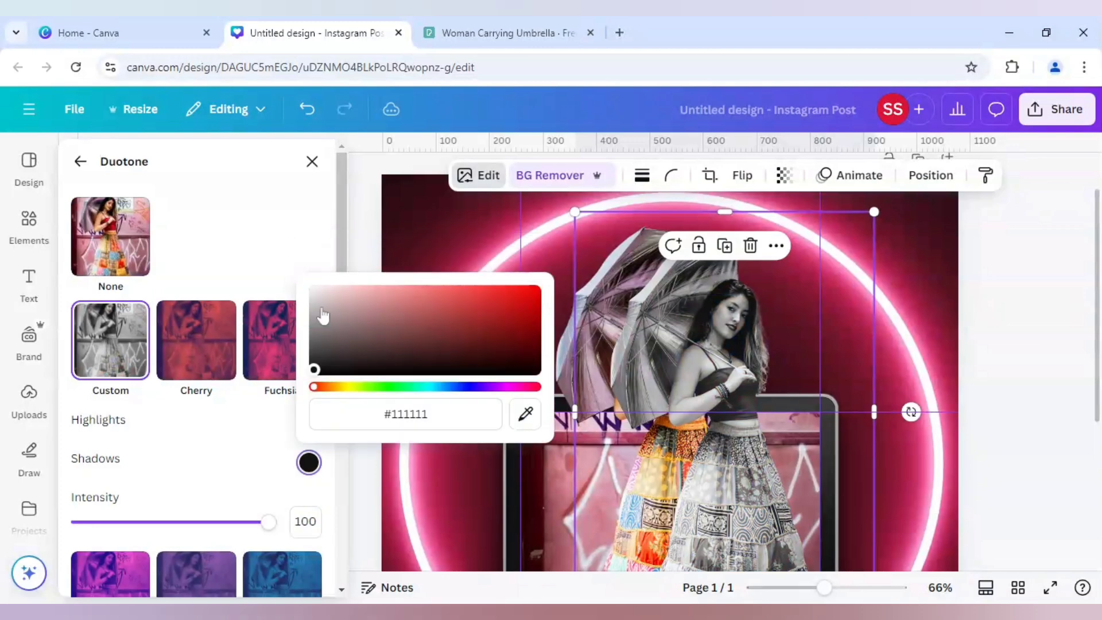
left_click_drag(313, 373, 303, 275)
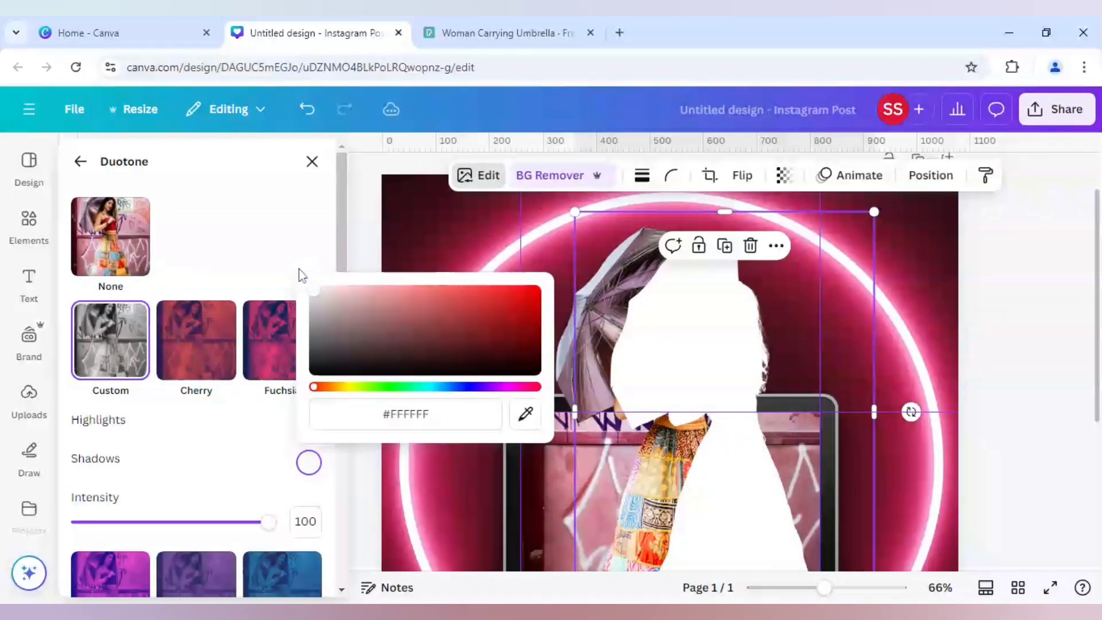
Blur the whole image at intensity 65.
left_click(84, 178)
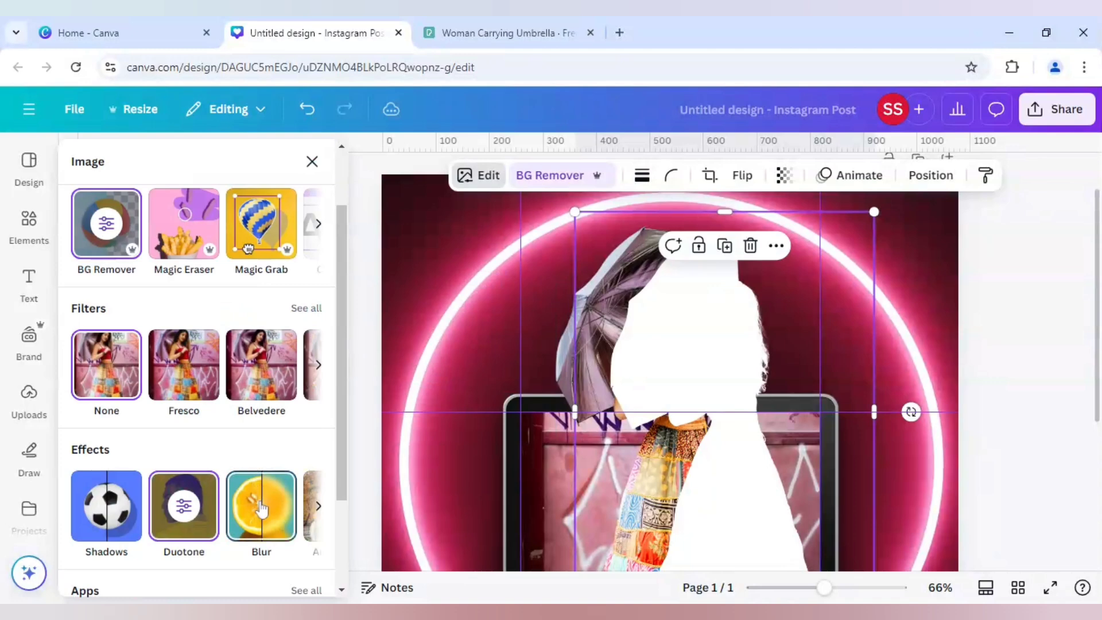
left_click(261, 508)
left_click(320, 286)
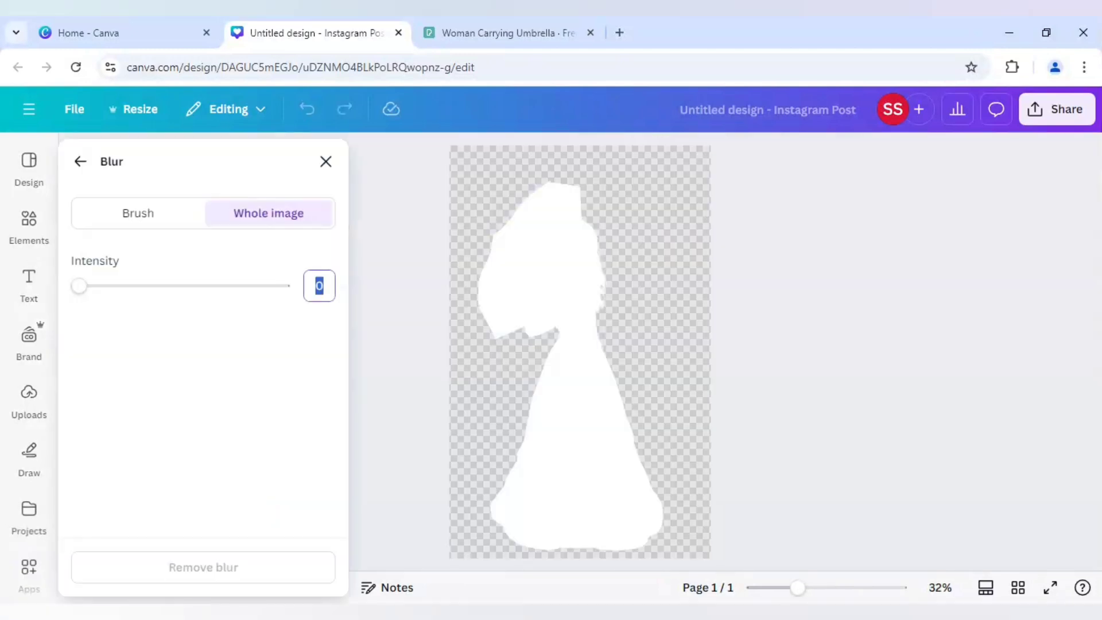
type("65")
key("Return")
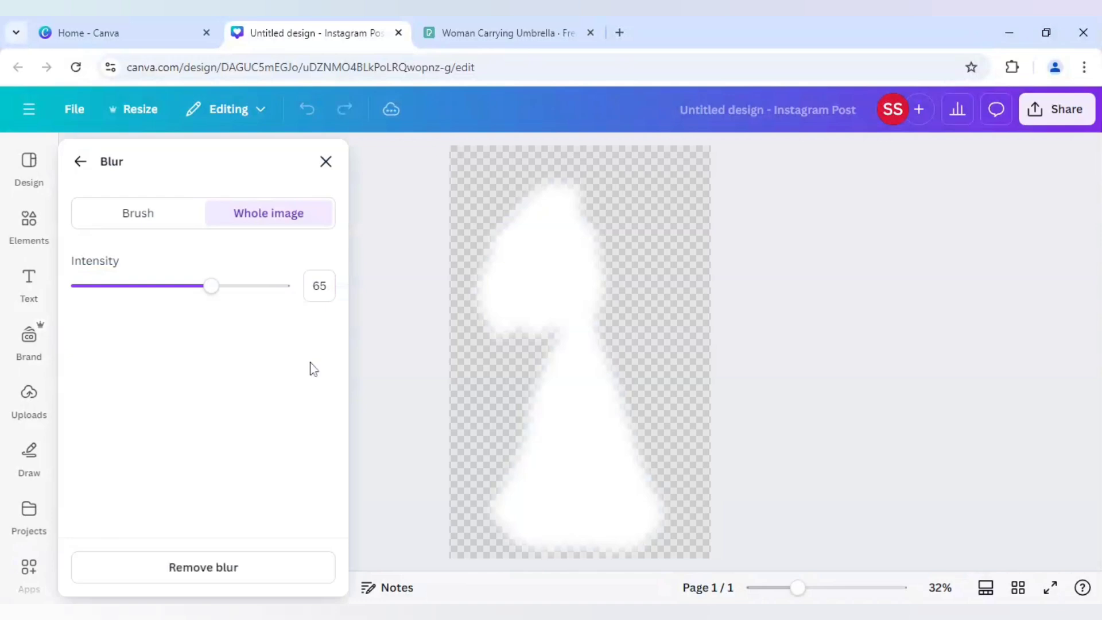
left_click(82, 163)
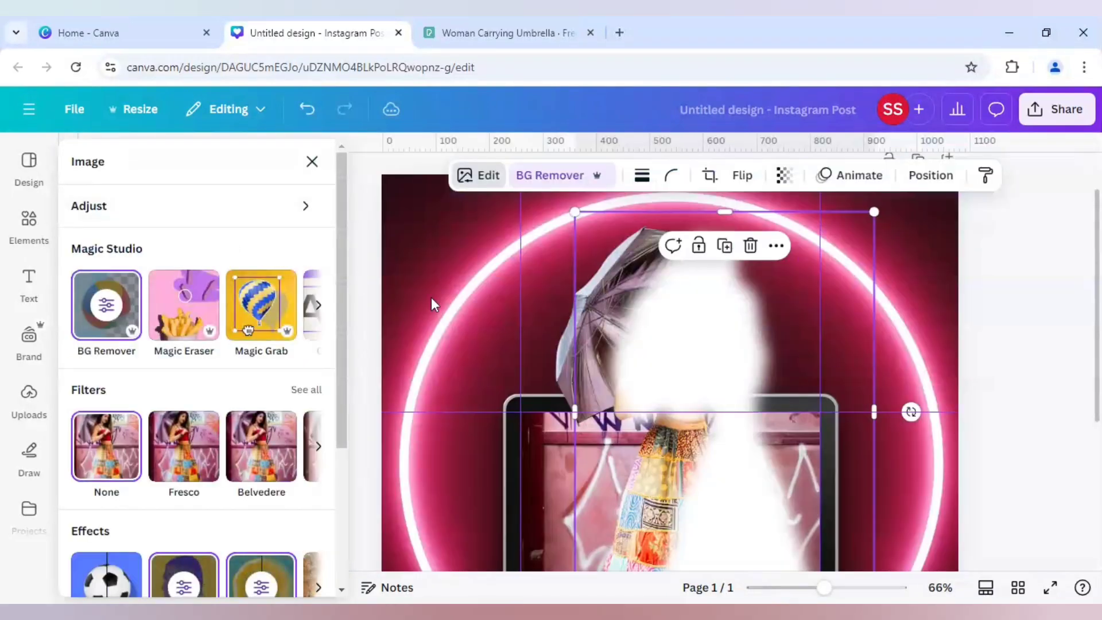
Centre and enlarge the white glow over the woman, setting its transparency to 63.
left_click_drag(738, 371, 682, 362)
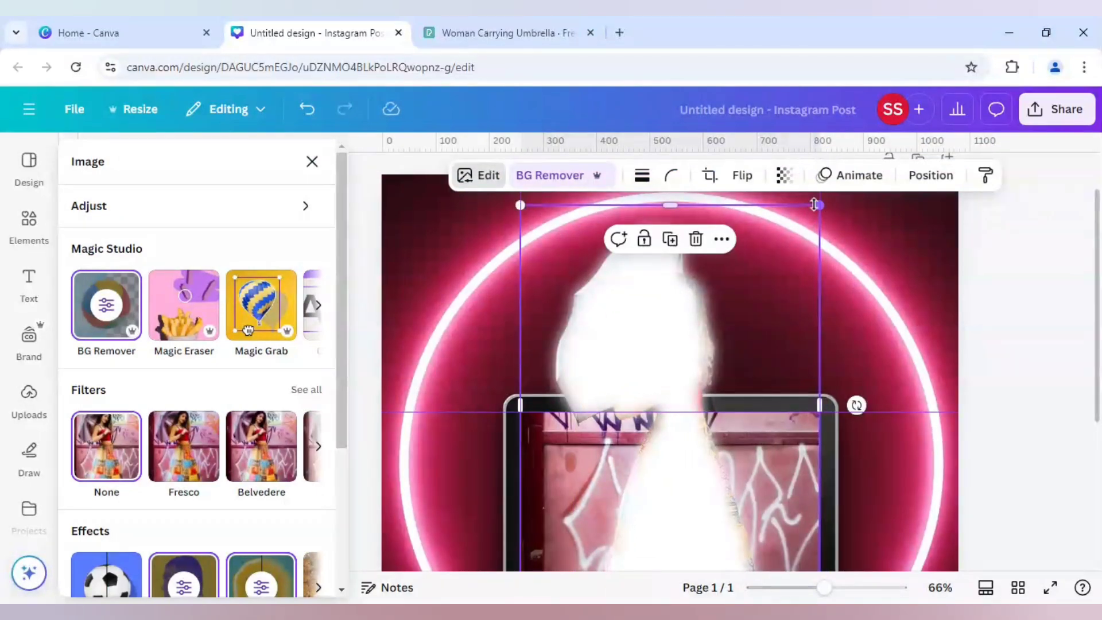
left_click_drag(842, 193, 842, 194)
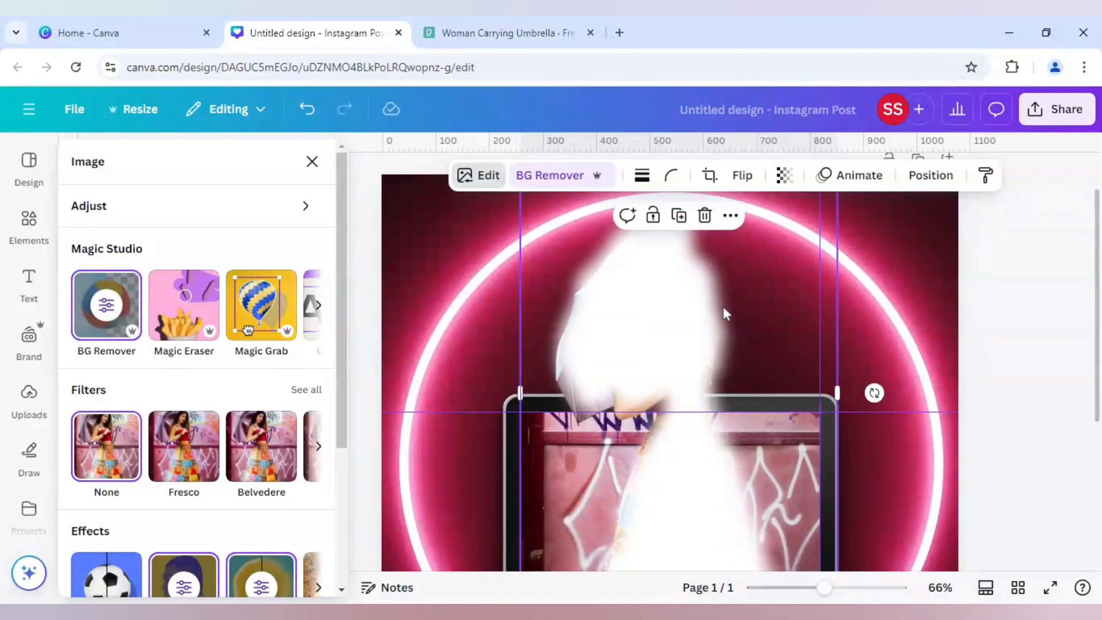
left_click_drag(723, 307, 720, 323)
left_click(784, 176)
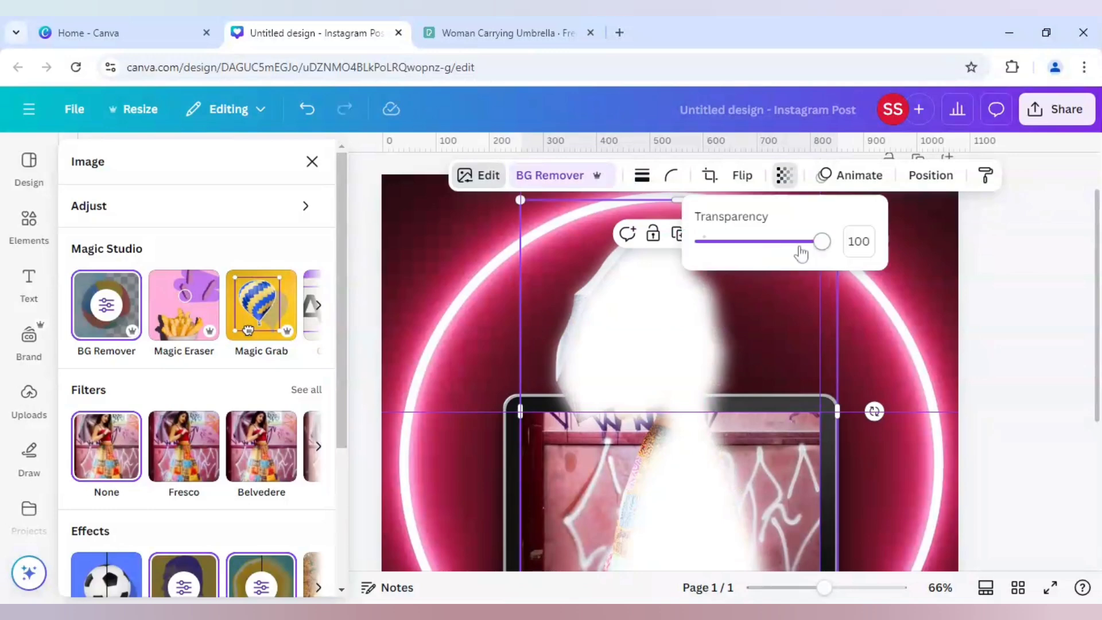
left_click_drag(821, 242, 778, 248)
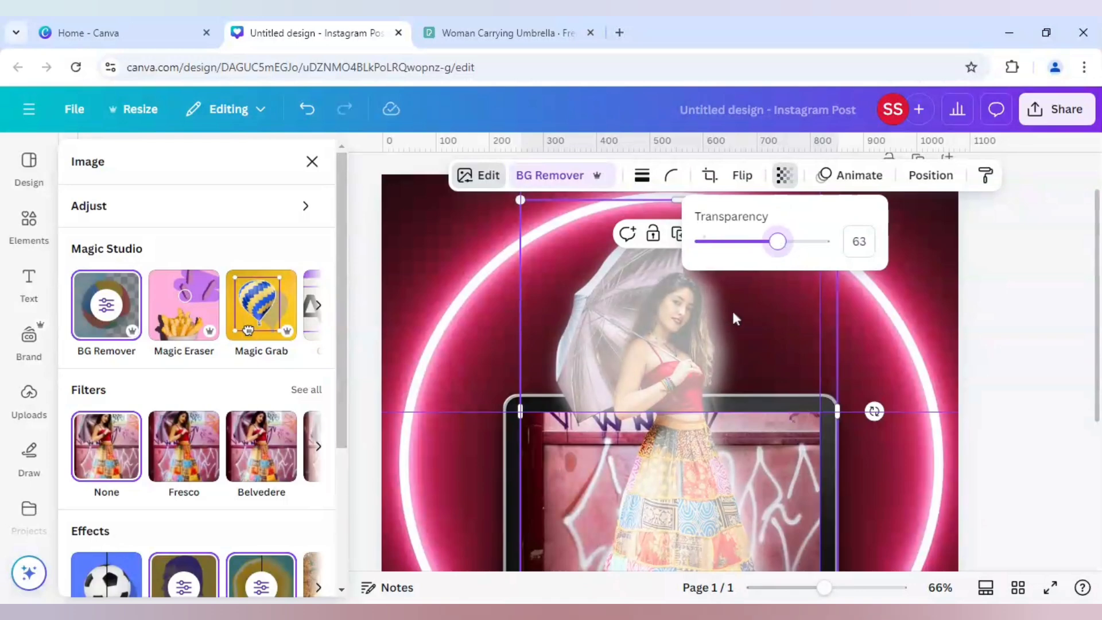
left_click(704, 321)
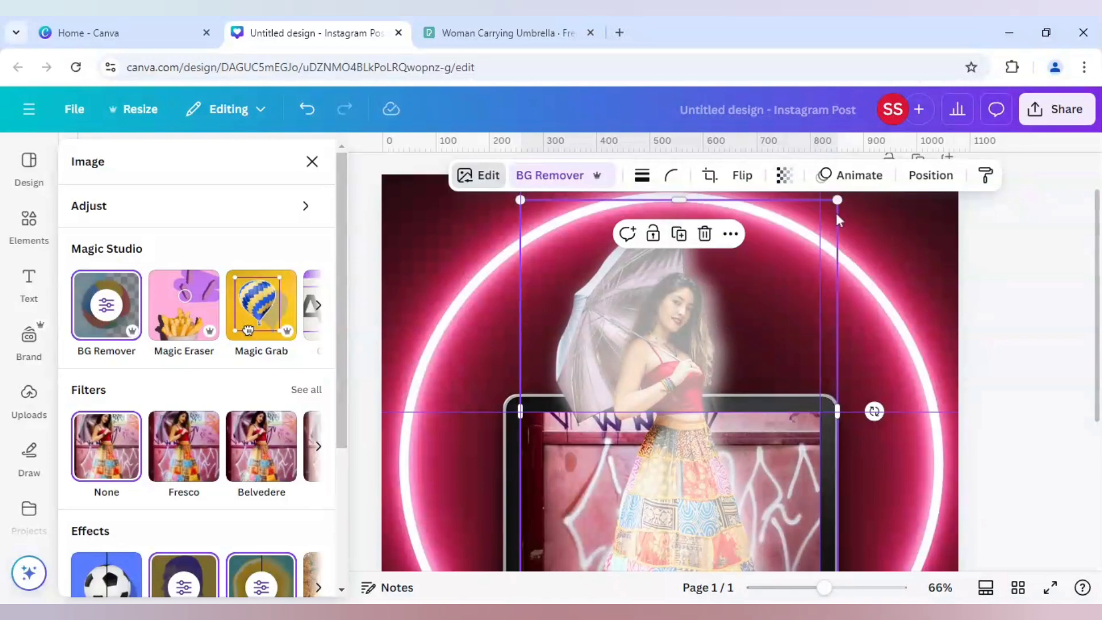
left_click_drag(838, 203, 861, 196)
left_click_drag(763, 350, 754, 348)
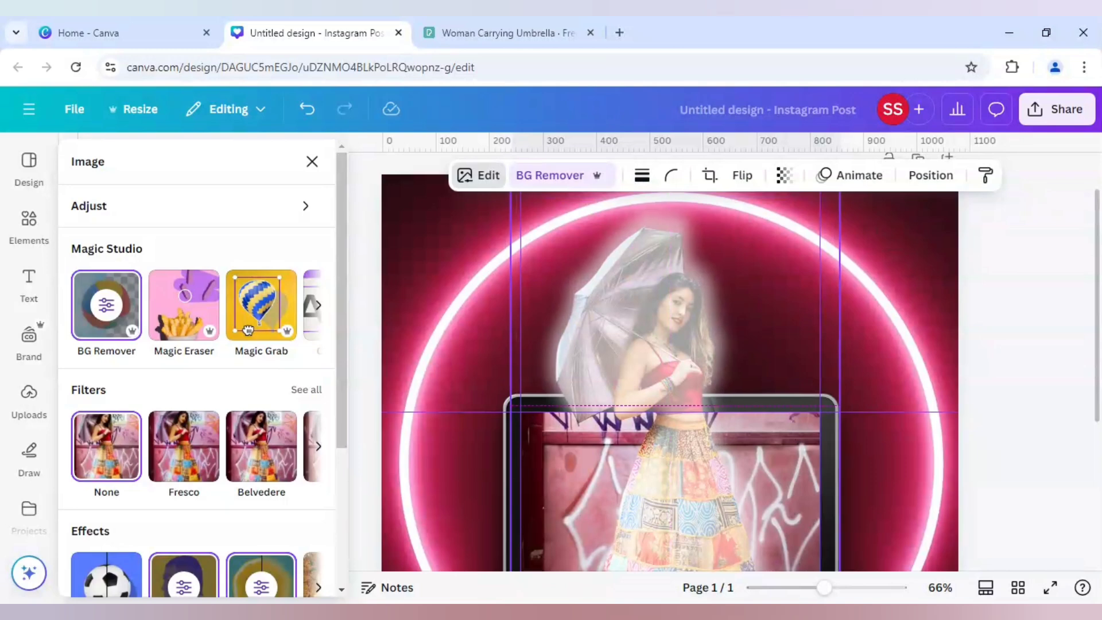
Move the white glow layer below the woman layer in the Layers list.
right_click(705, 342)
mouse_move(743, 304)
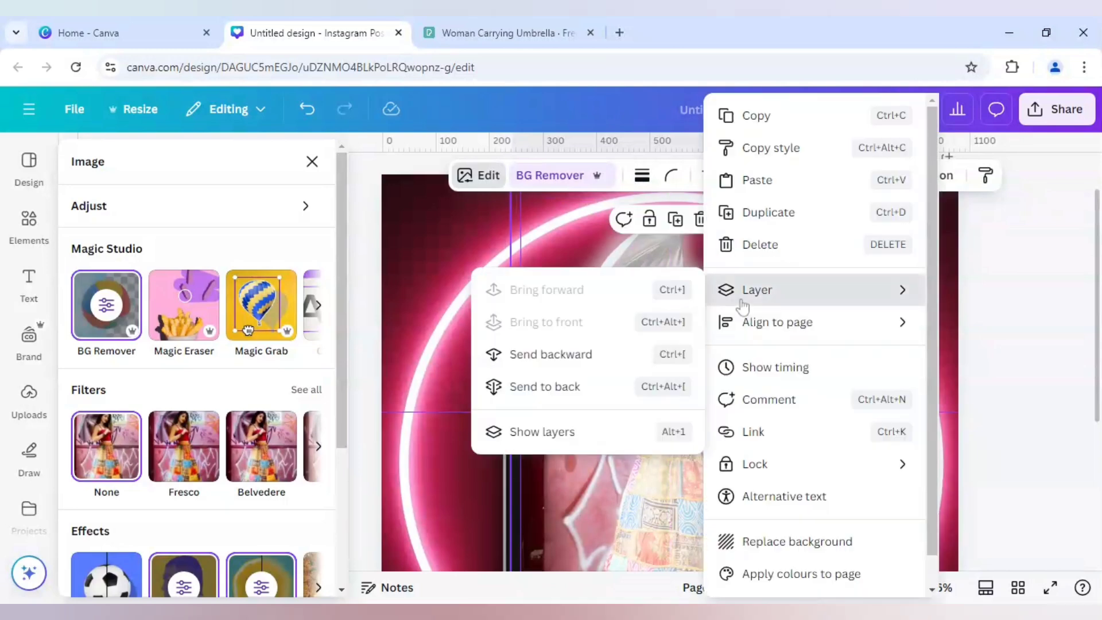
left_click(571, 443)
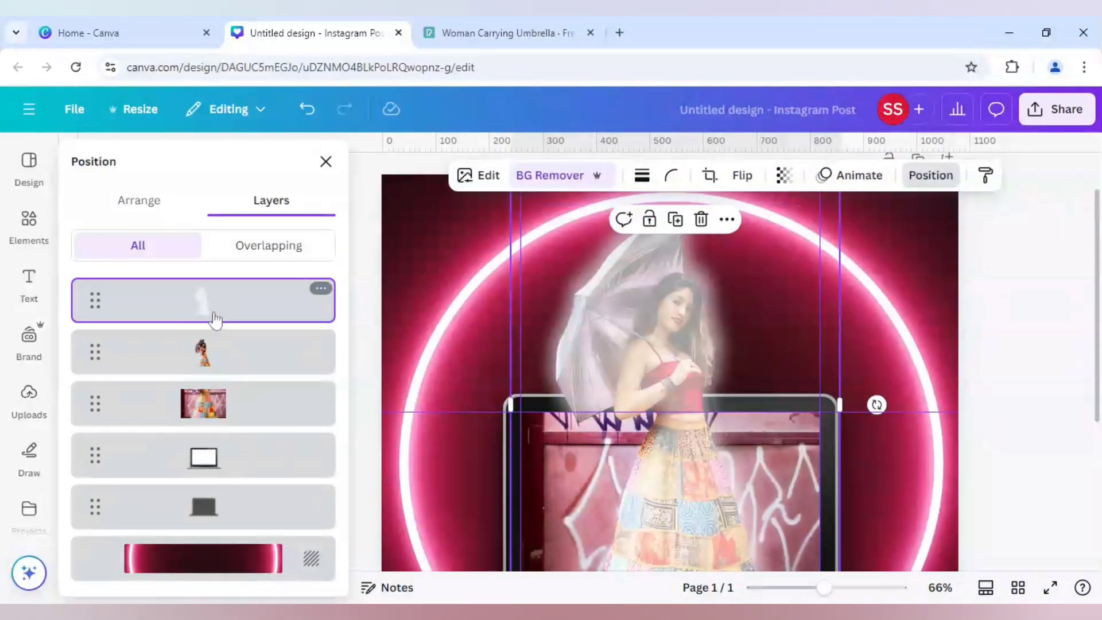
left_click_drag(212, 326, 208, 375)
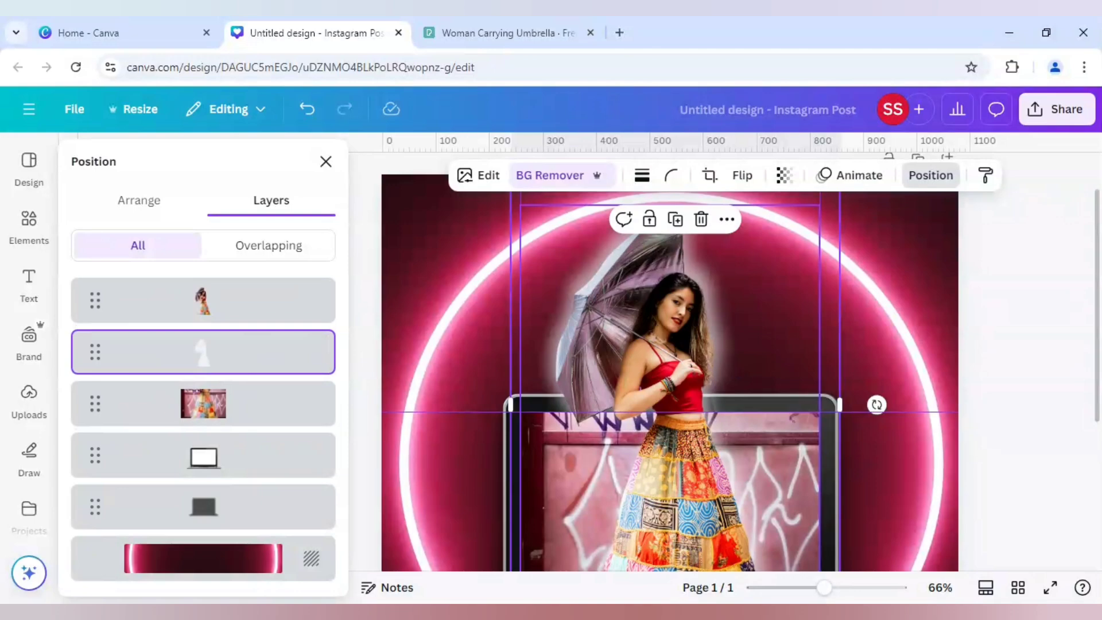
Shorten the glow so it ends at the laptop screen's top edge, about 617 × 393.
scroll(731, 362, "down", 3)
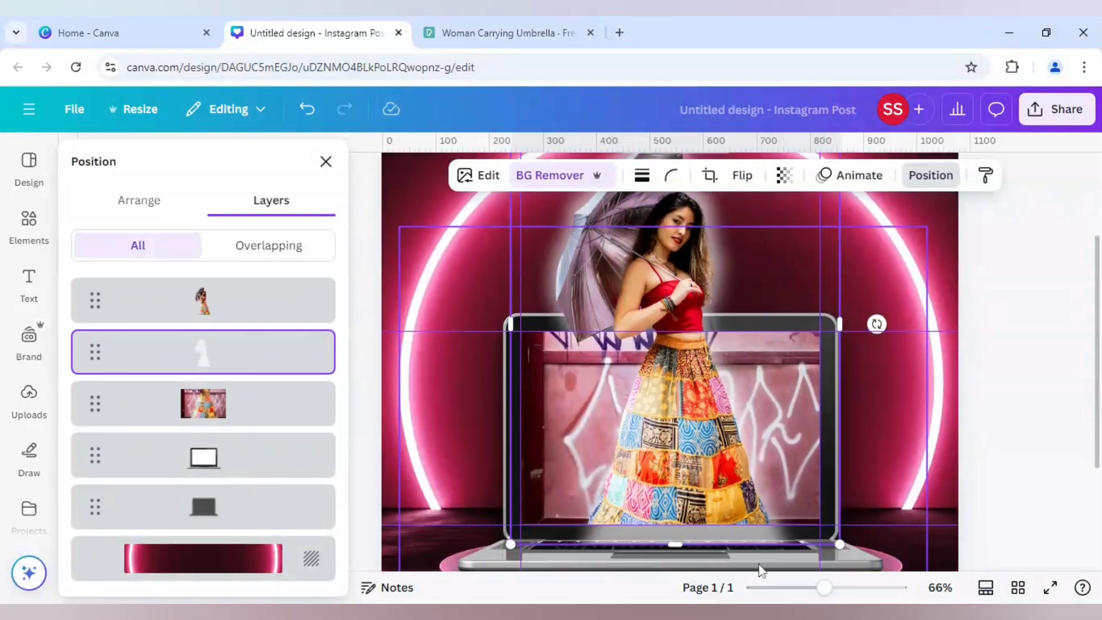
scroll(735, 497, "down", 3)
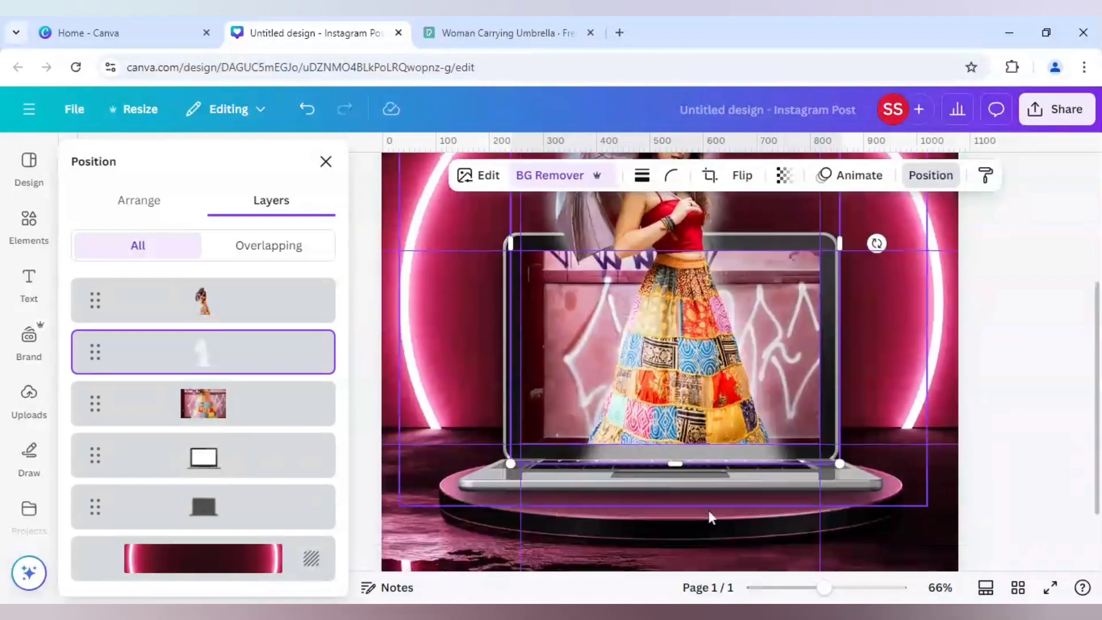
scroll(709, 511, "up", 3)
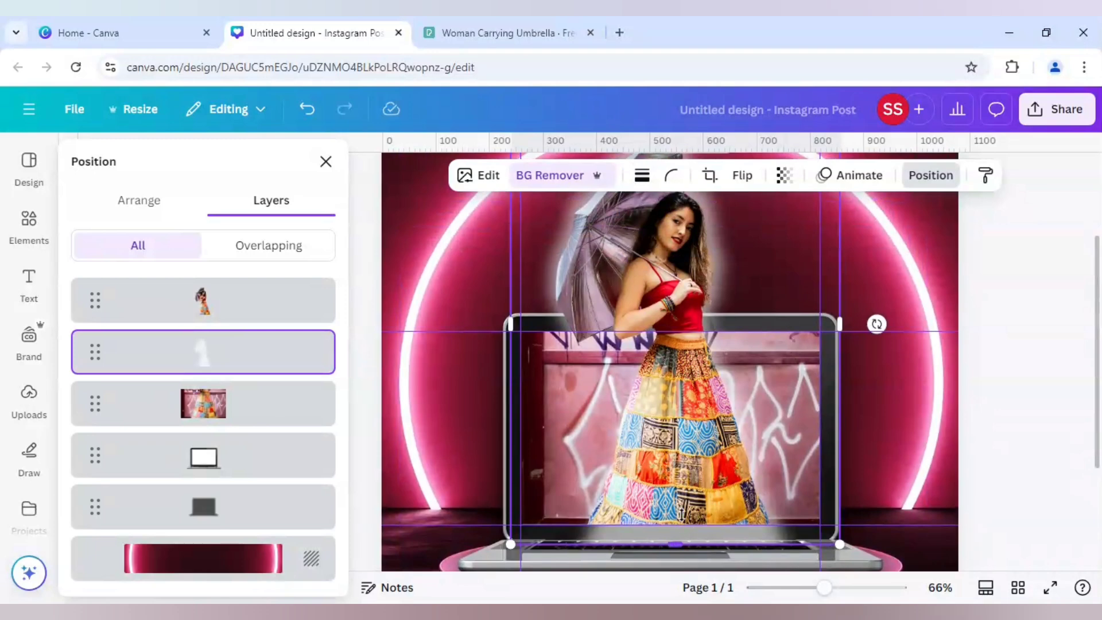
left_click_drag(675, 544, 670, 315)
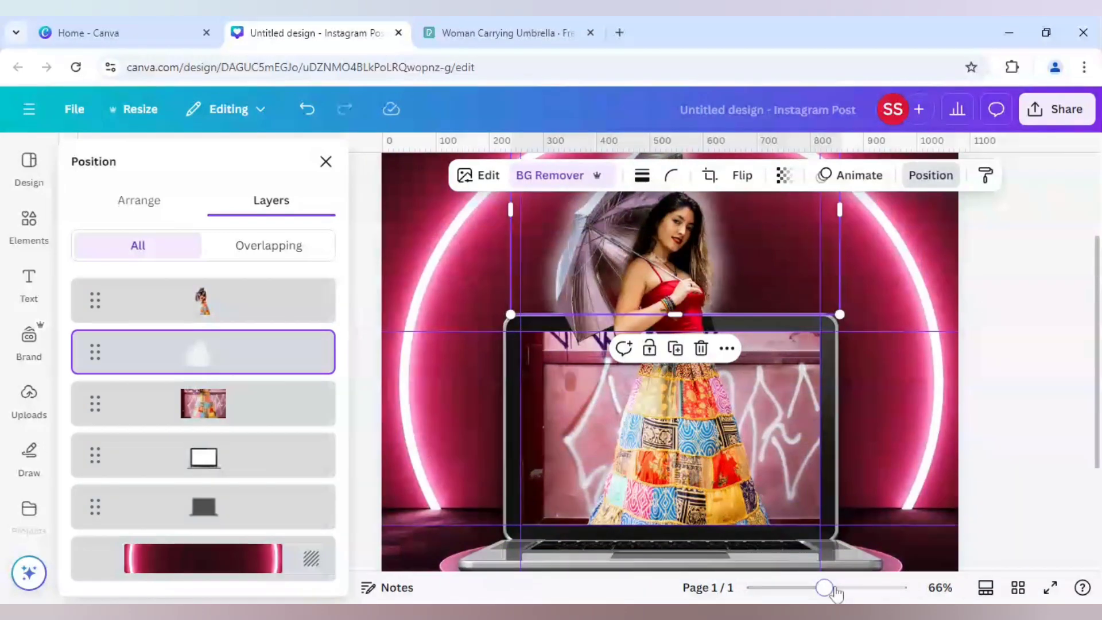
left_click_drag(826, 587, 853, 588)
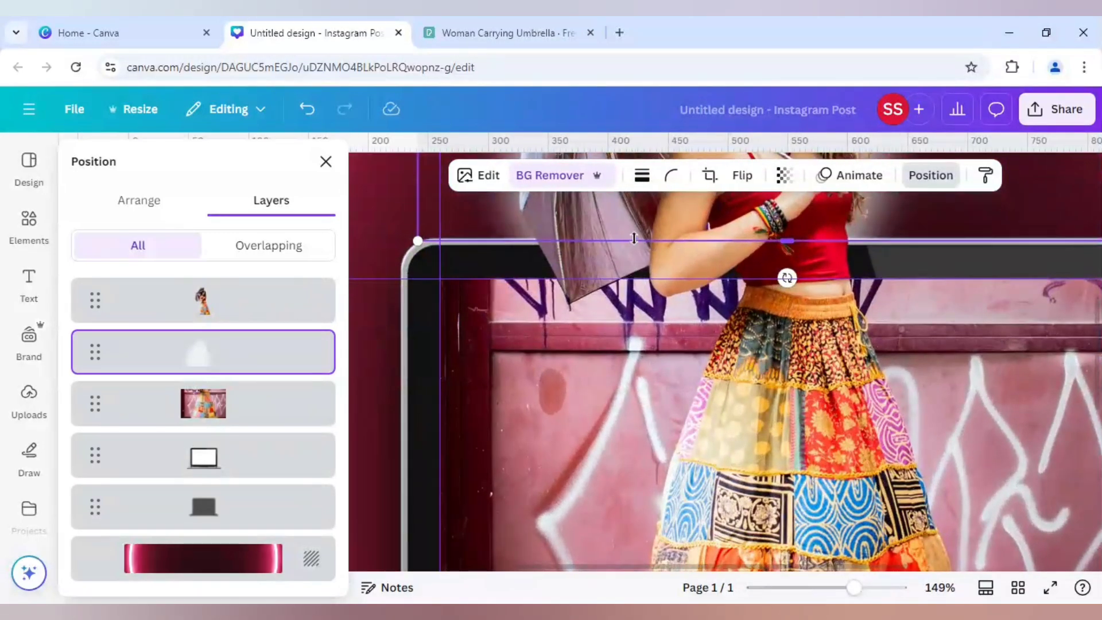
left_click_drag(634, 238, 639, 241)
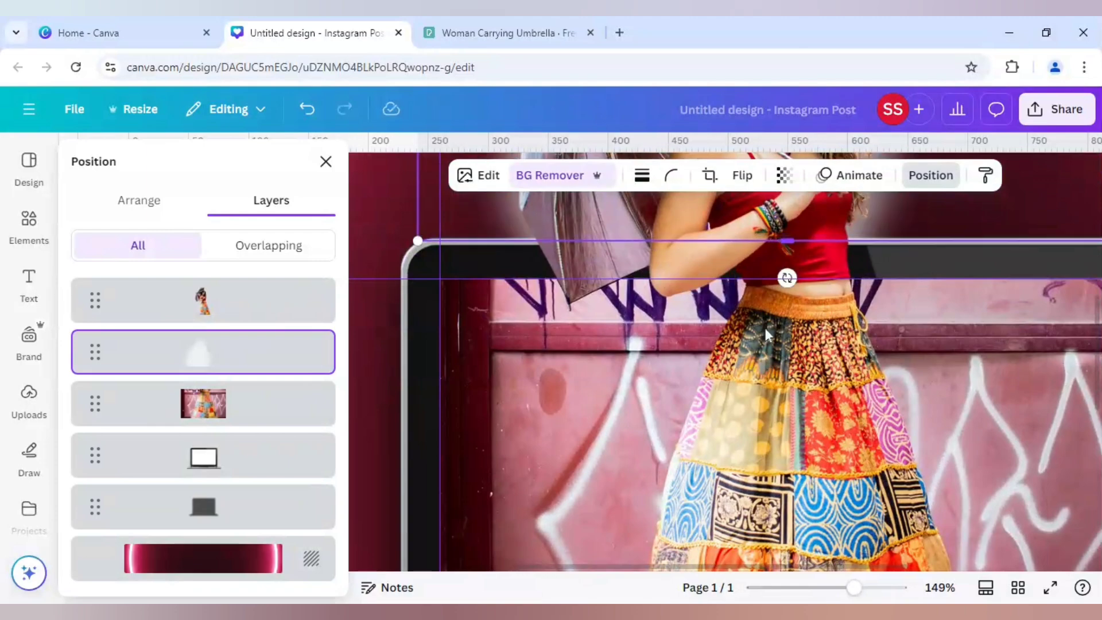
left_click(824, 587)
Zoom out to 48% and open the editing options for the neon arc background image.
left_click(1003, 385)
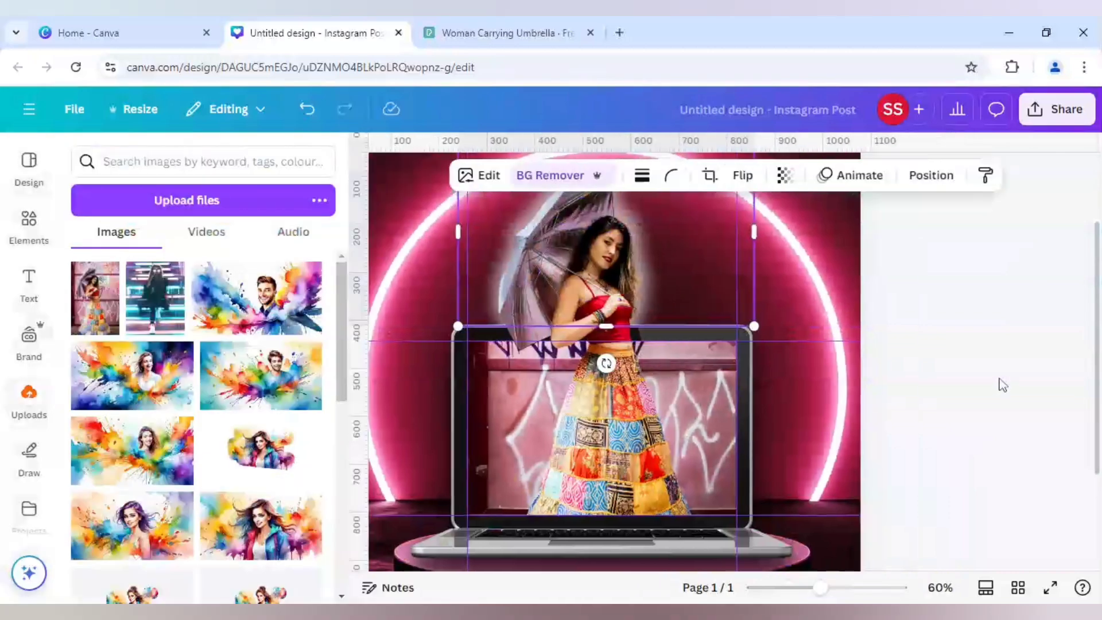
left_click(1002, 386)
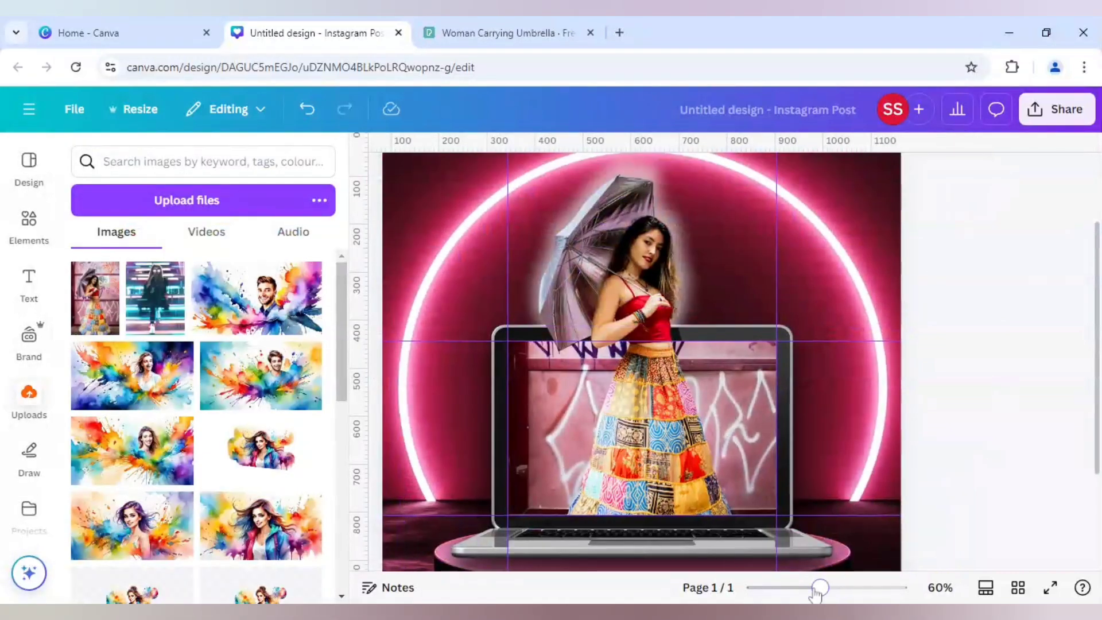
left_click_drag(817, 589, 810, 588)
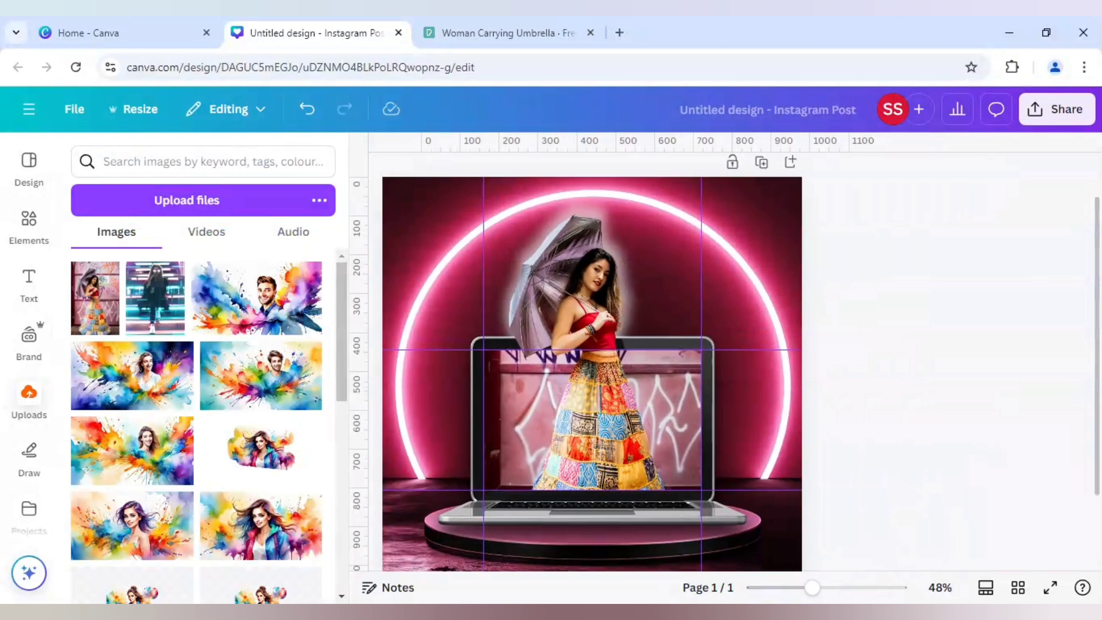
left_click(751, 237)
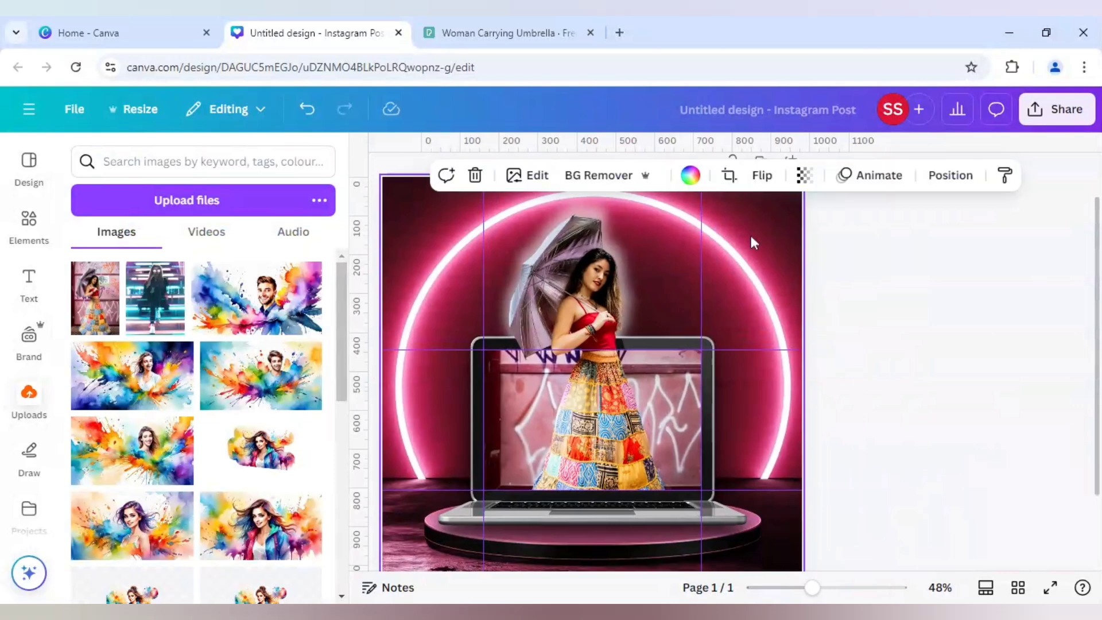
left_click(522, 178)
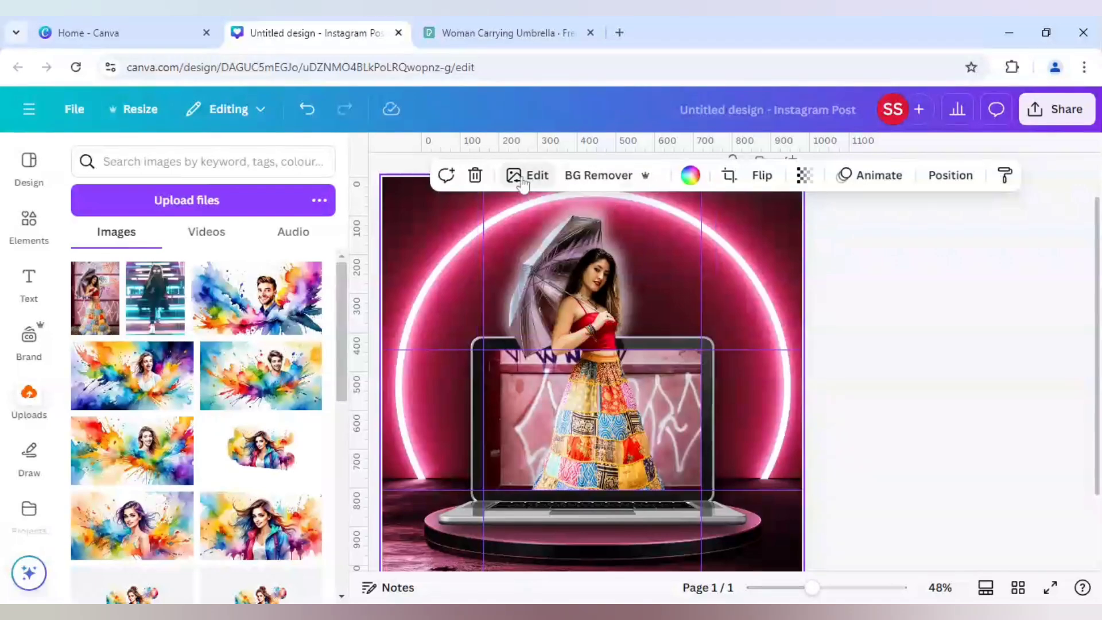